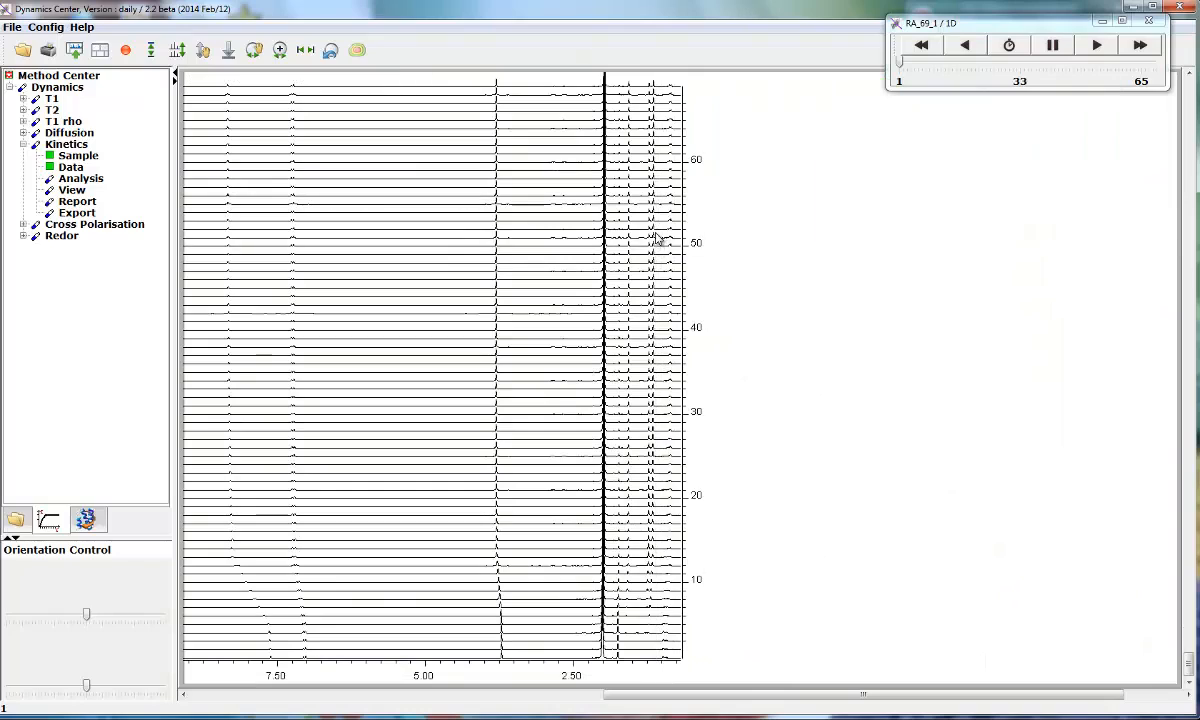
Tilt the stacked plot by changing its height and perspective, steepen the slant with the orientation controls and reduce the peak intensity
right_click(672, 188)
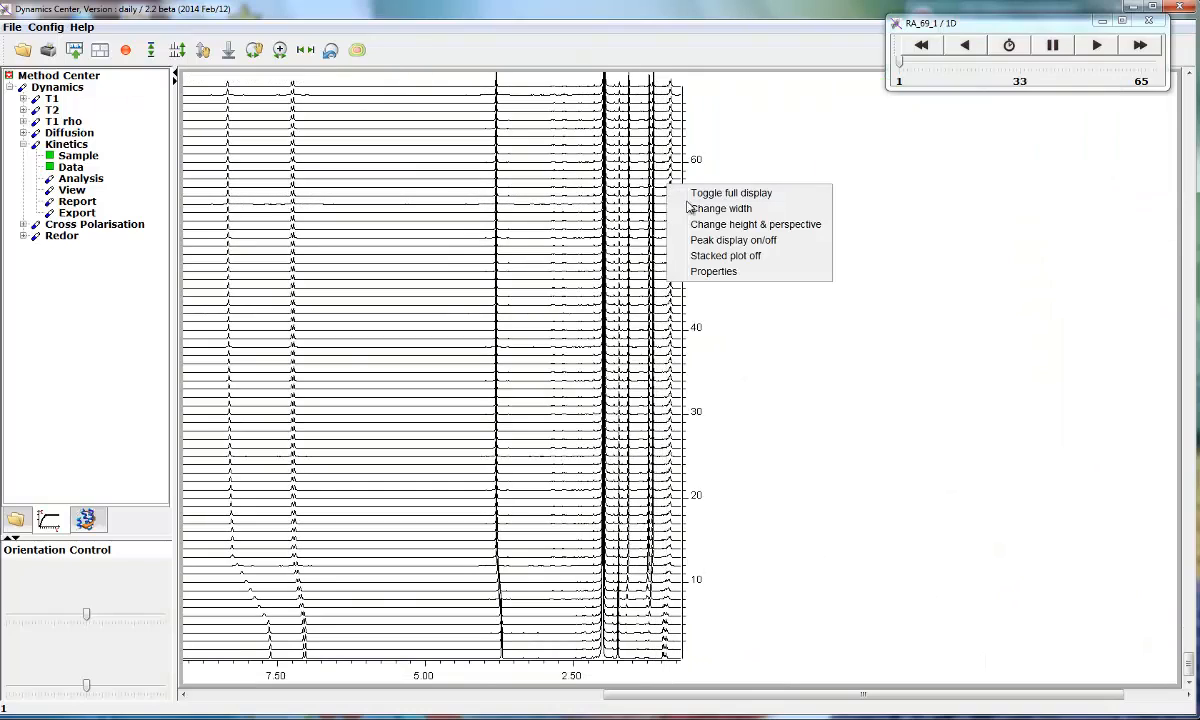
left_click(720, 222)
left_click_drag(676, 120, 737, 595)
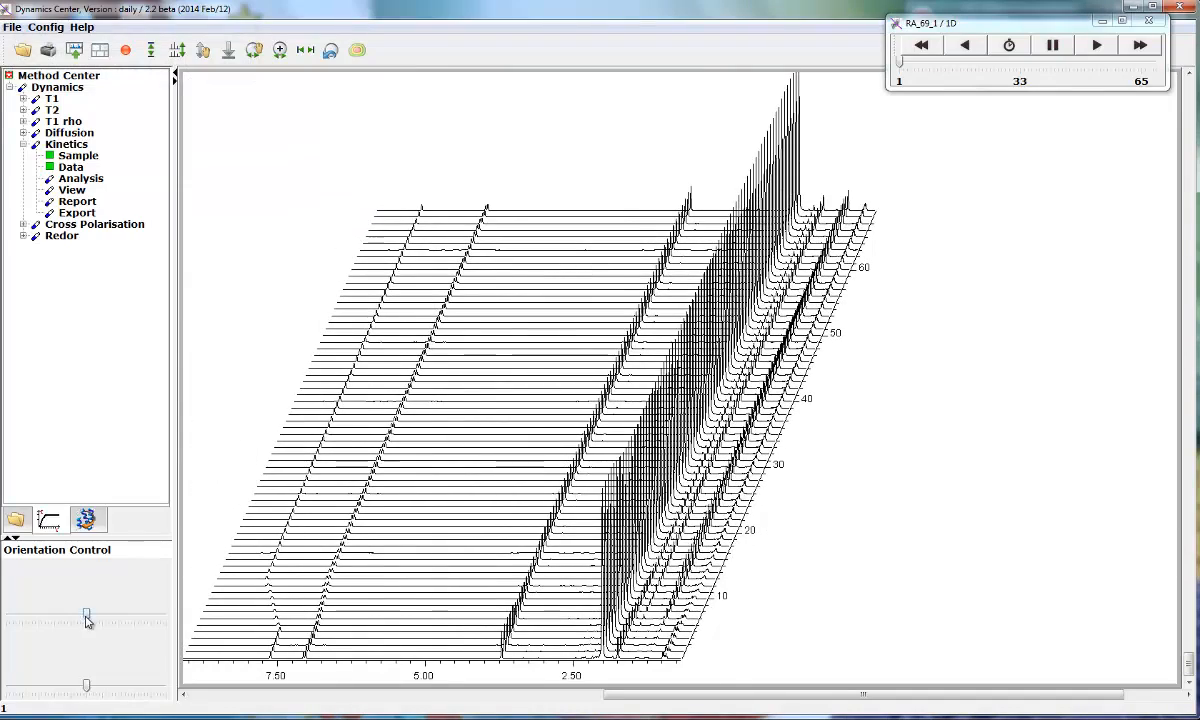
left_click_drag(90, 618, 125, 629)
left_click_drag(88, 692, 5, 688)
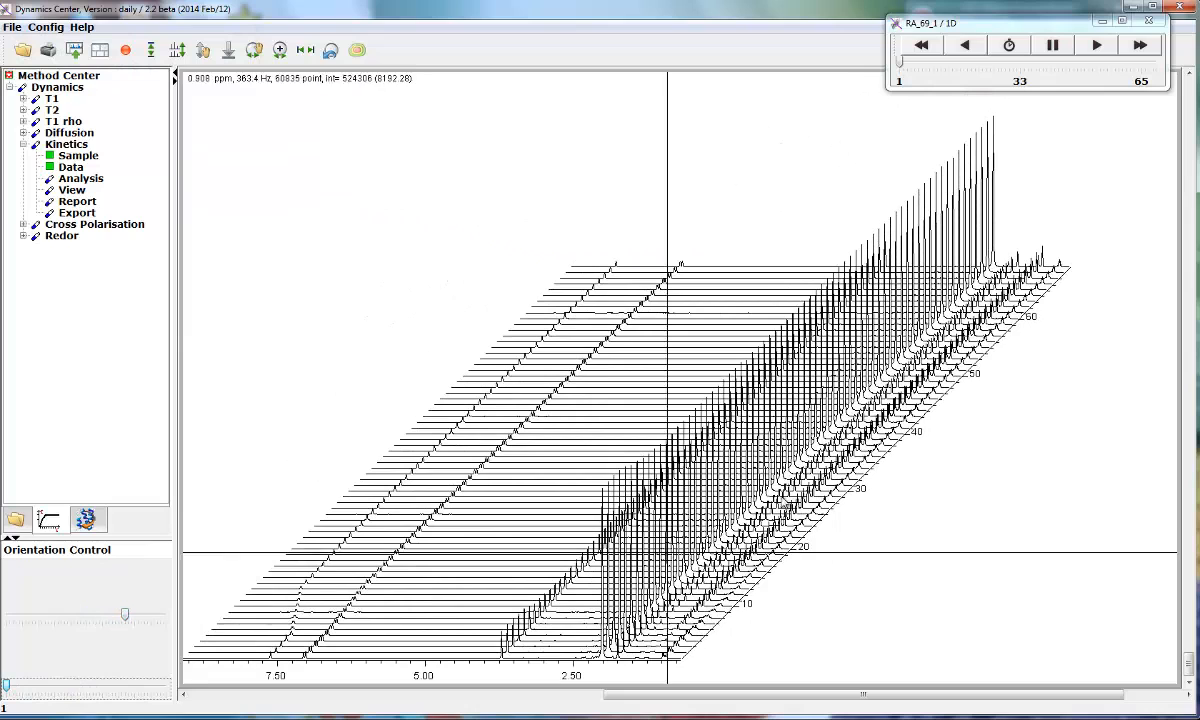
scroll(803, 447, "down", 5)
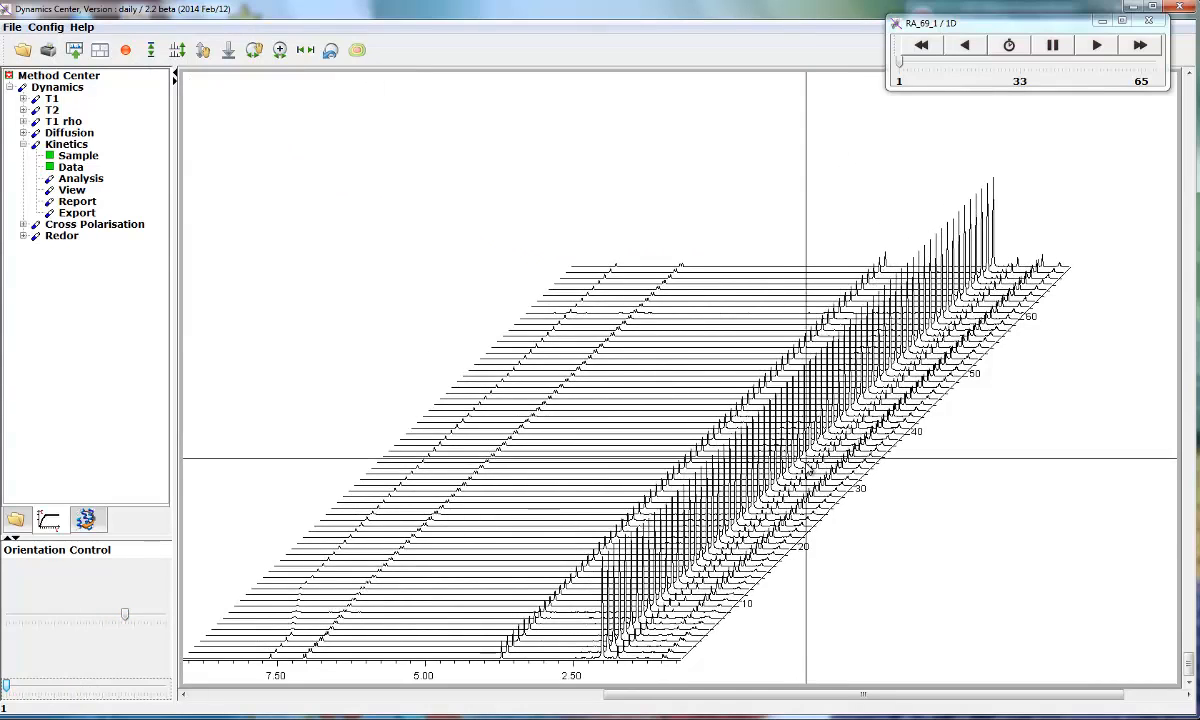
Replace the stacked plot with a display of all spectra and spread the traces vertically
right_click(812, 477)
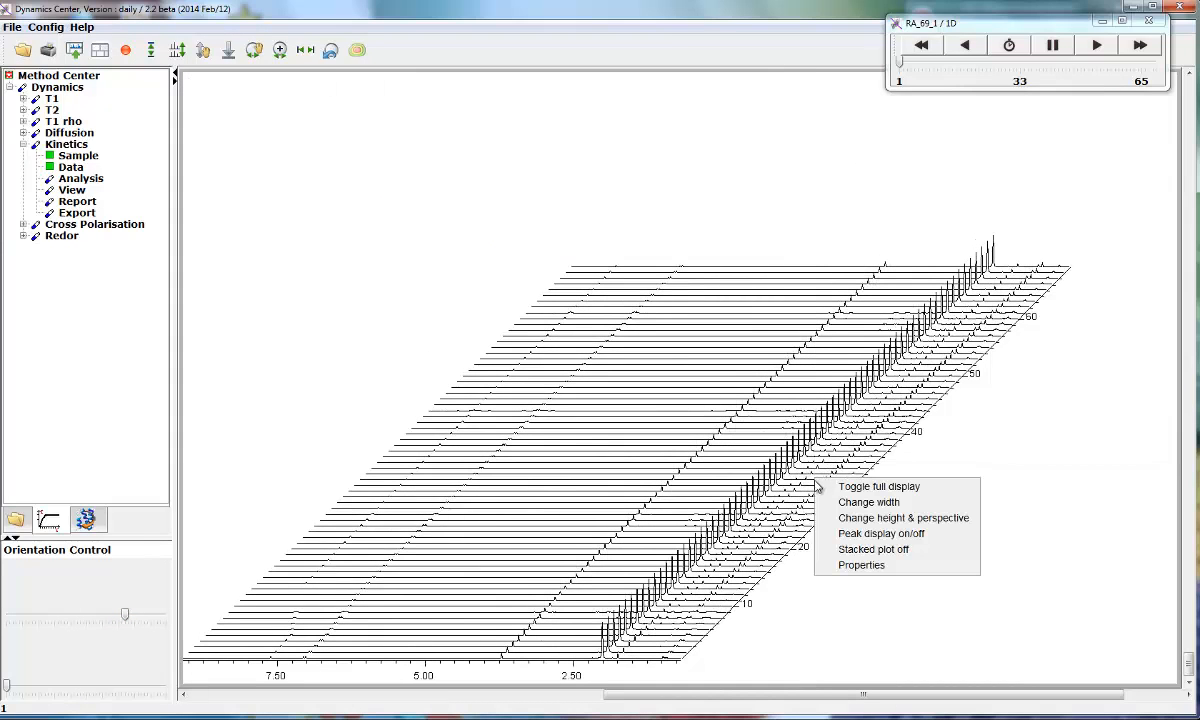
left_click(847, 549)
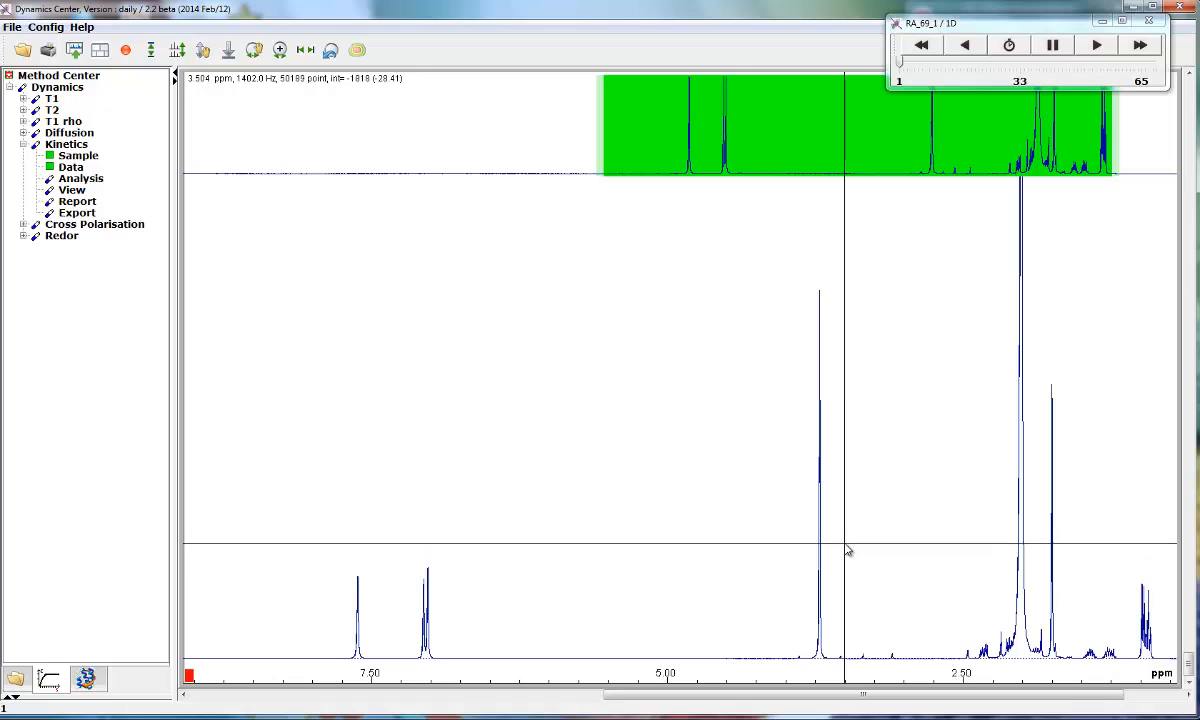
right_click(847, 549)
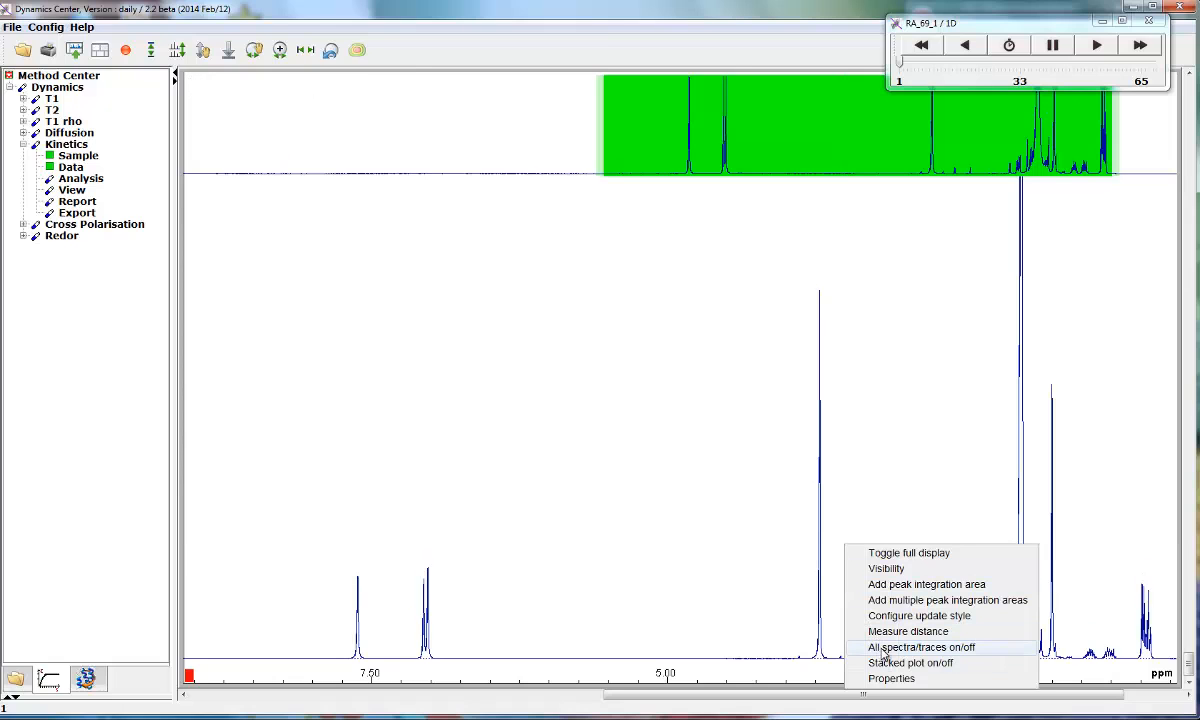
left_click(883, 650)
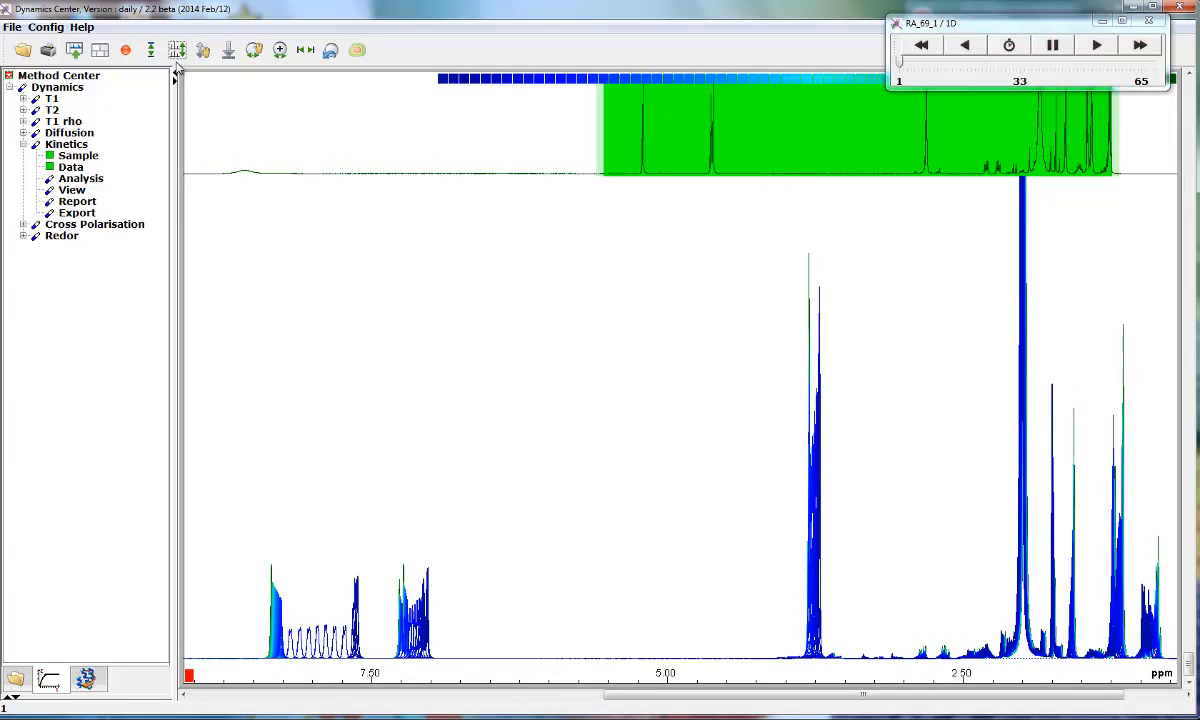
left_click_drag(177, 50, 493, 336)
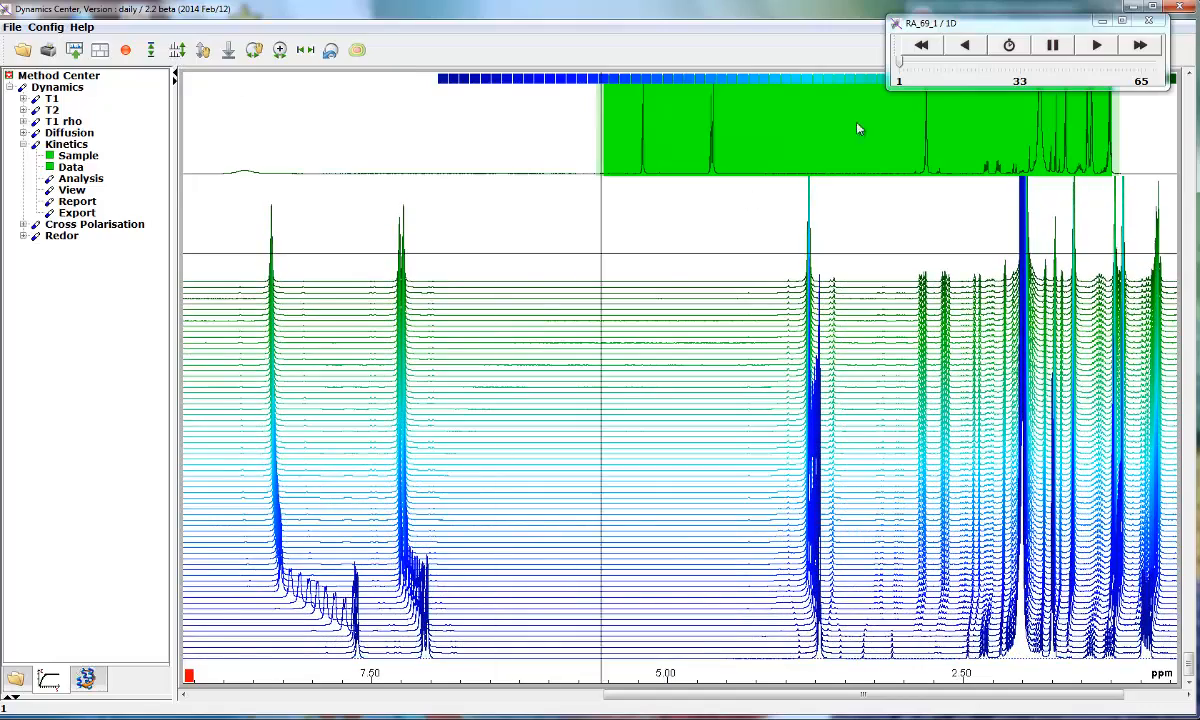
Step through the spectra series to highlight individual traces and return to the start of the series
left_click(1097, 46)
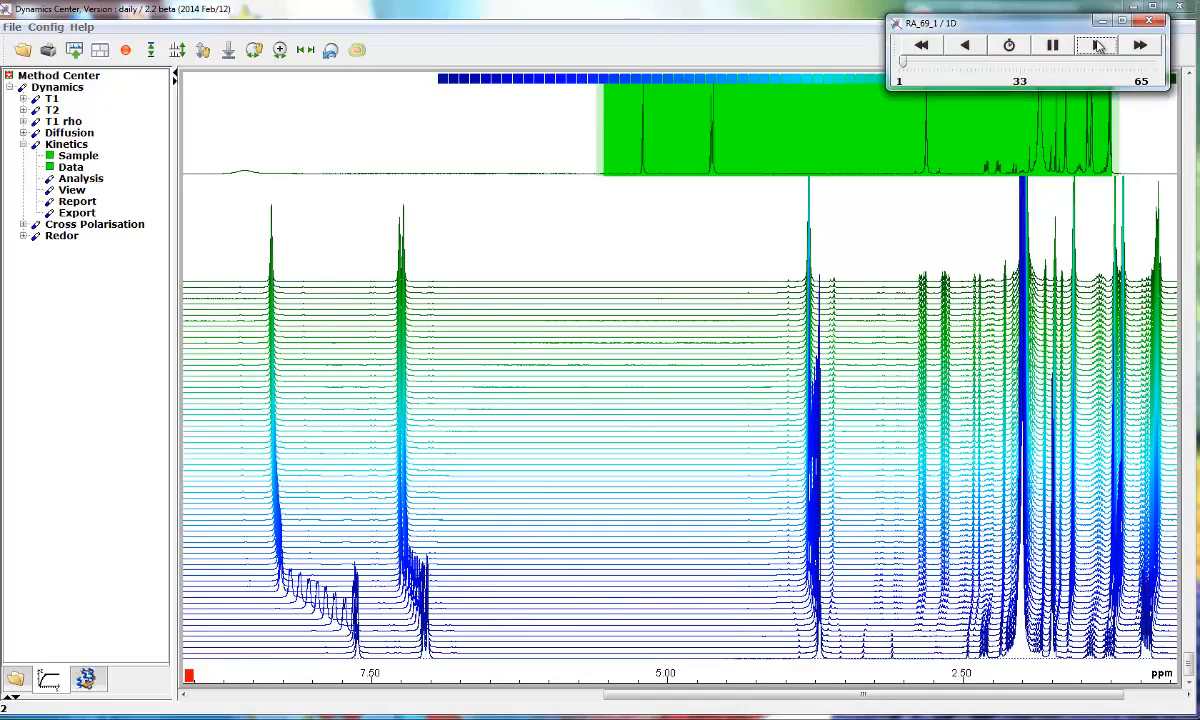
left_click_drag(917, 66, 953, 66)
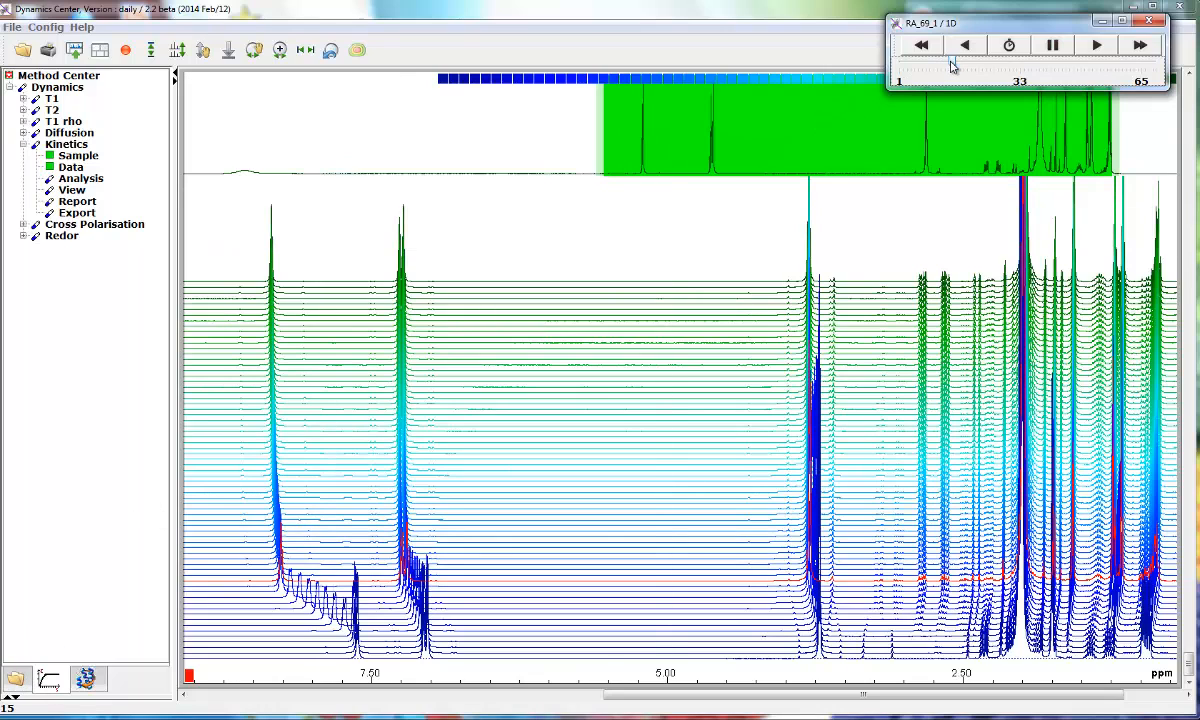
left_click(900, 64)
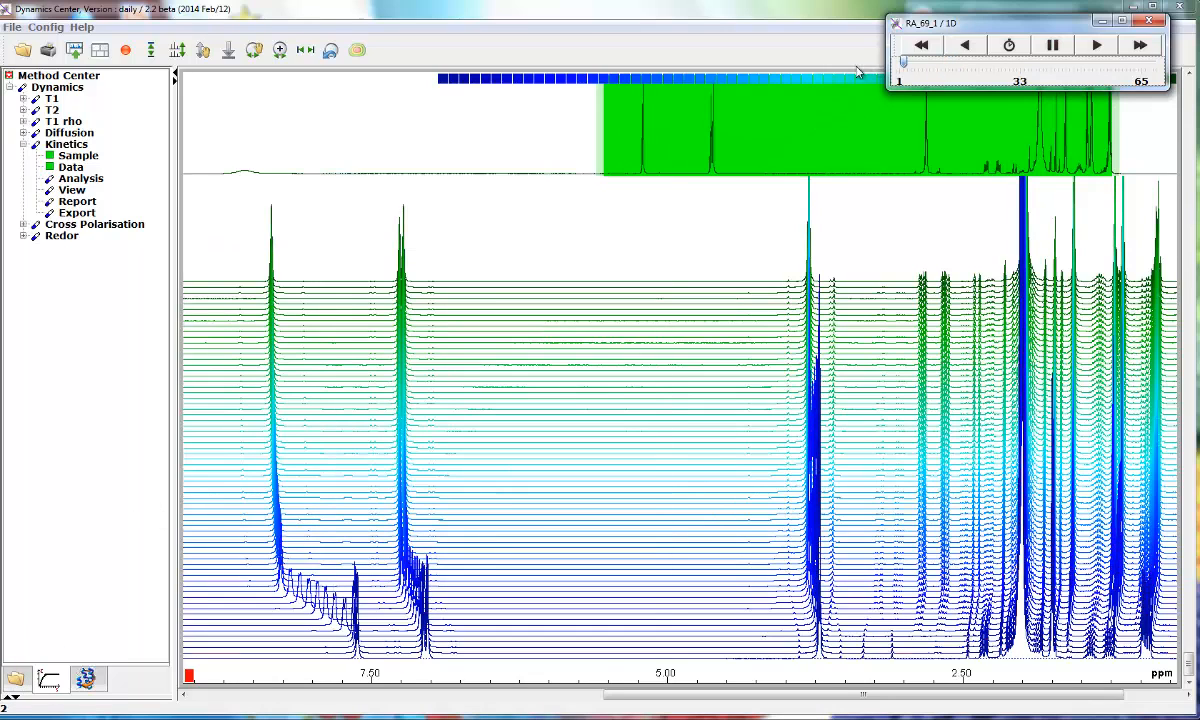
Define a custom color ramp for the spectra with light green as the first color and dark blue as the last
right_click(632, 349)
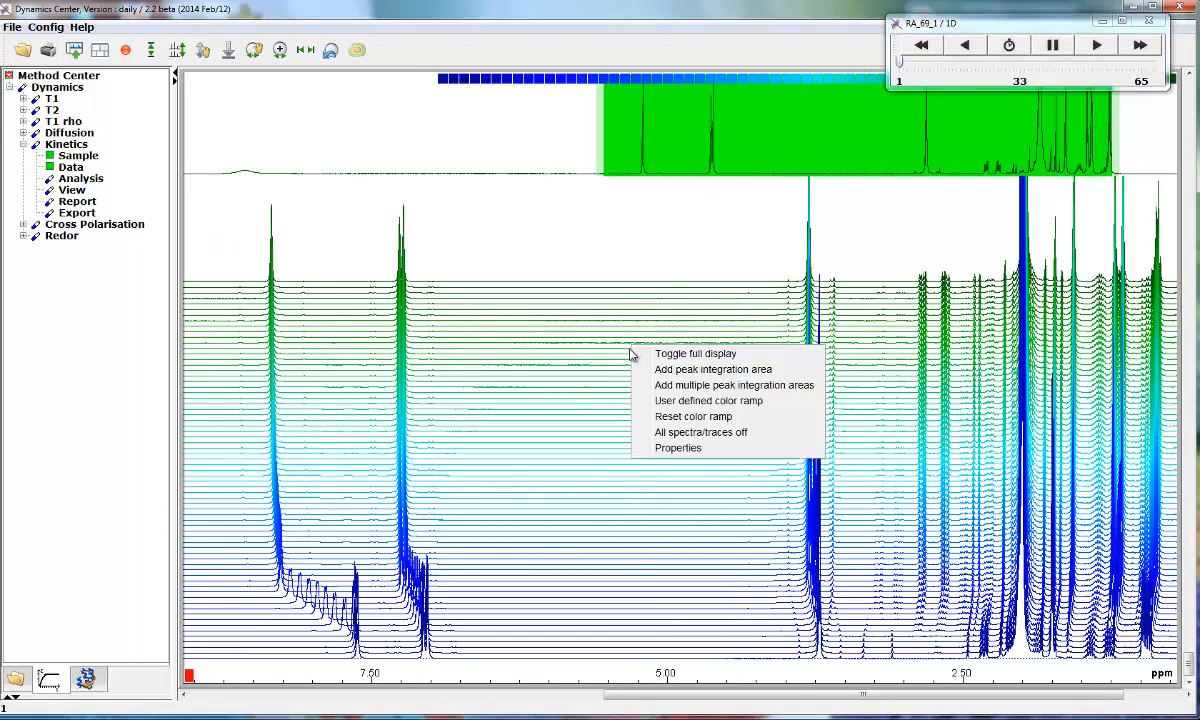
left_click(661, 401)
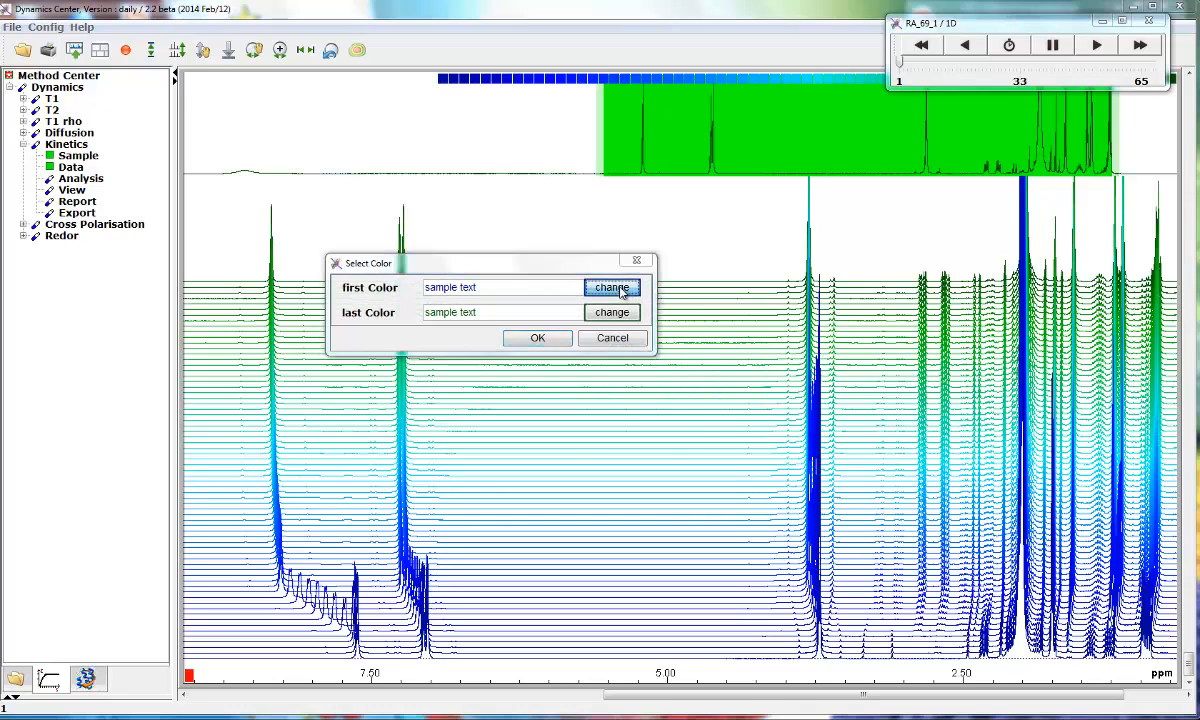
left_click(614, 286)
left_click(645, 335)
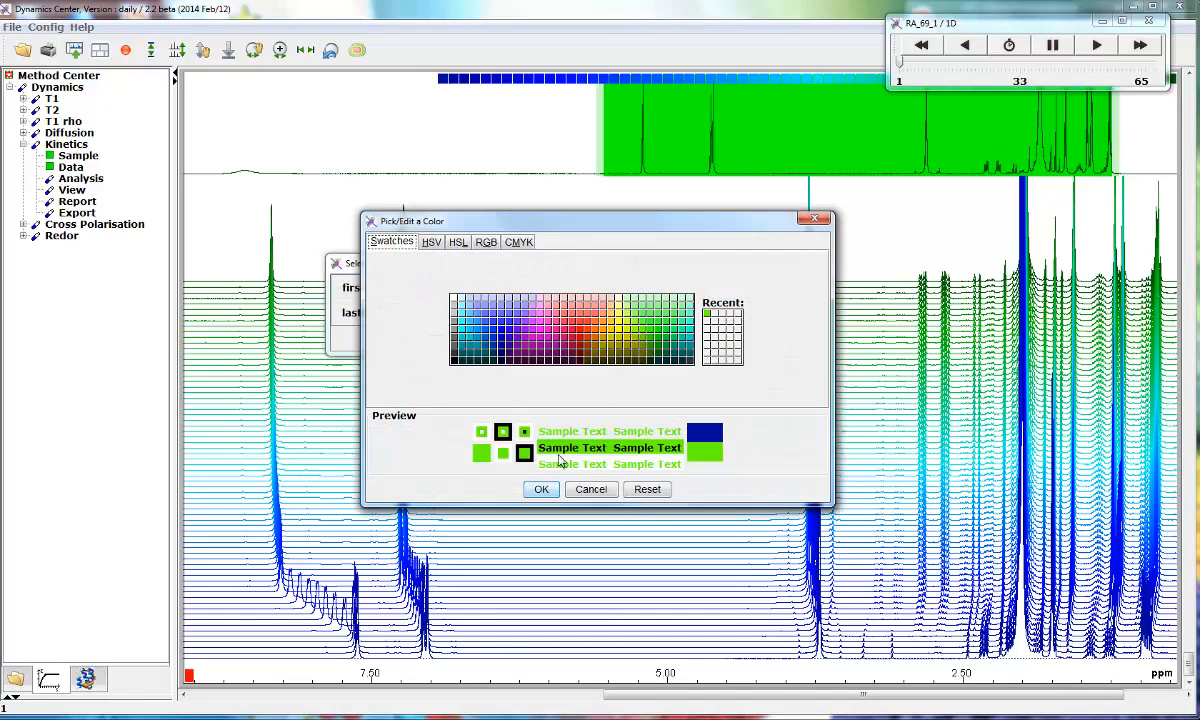
left_click(541, 490)
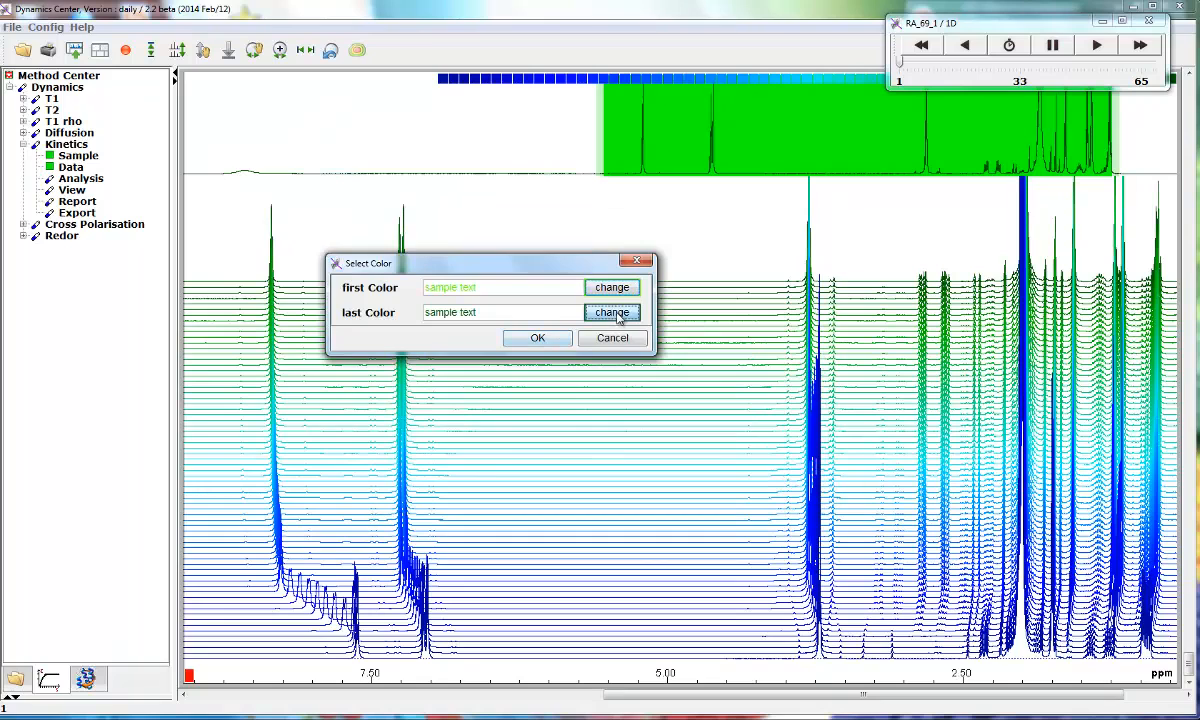
left_click(613, 312)
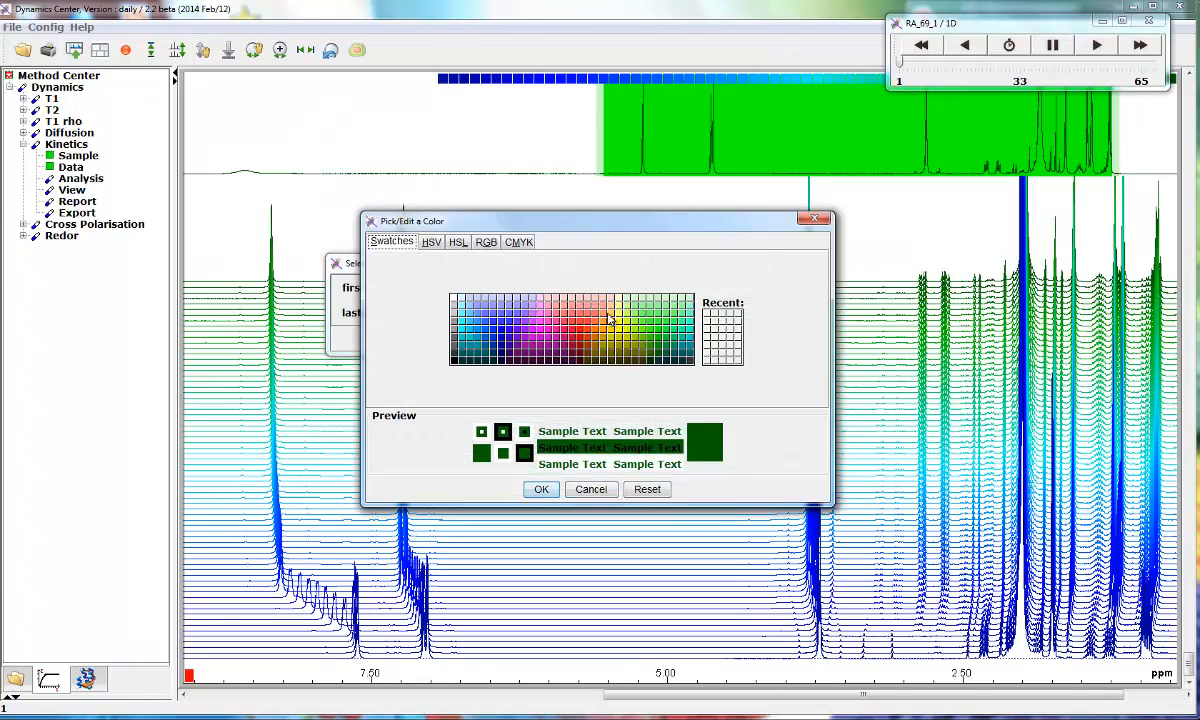
left_click(502, 348)
left_click(541, 489)
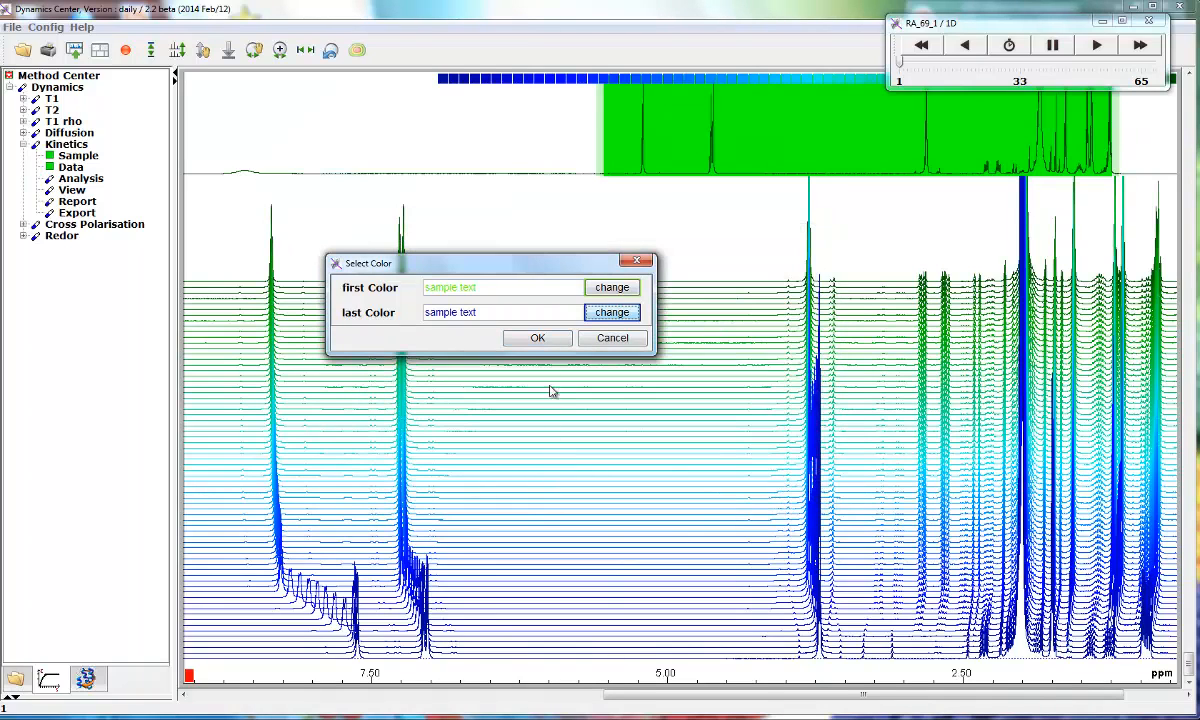
left_click(540, 341)
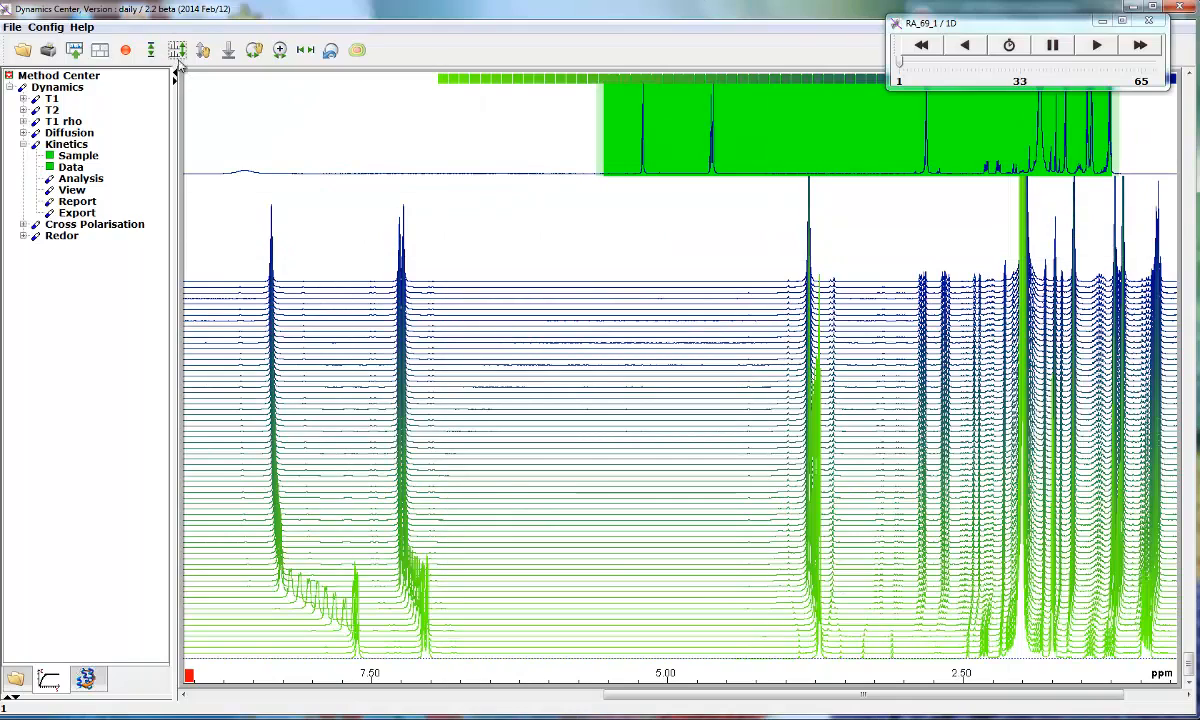
Remove the vertical offset between the traces and turn off the display of all spectra
left_click_drag(426, 310, 432, 586)
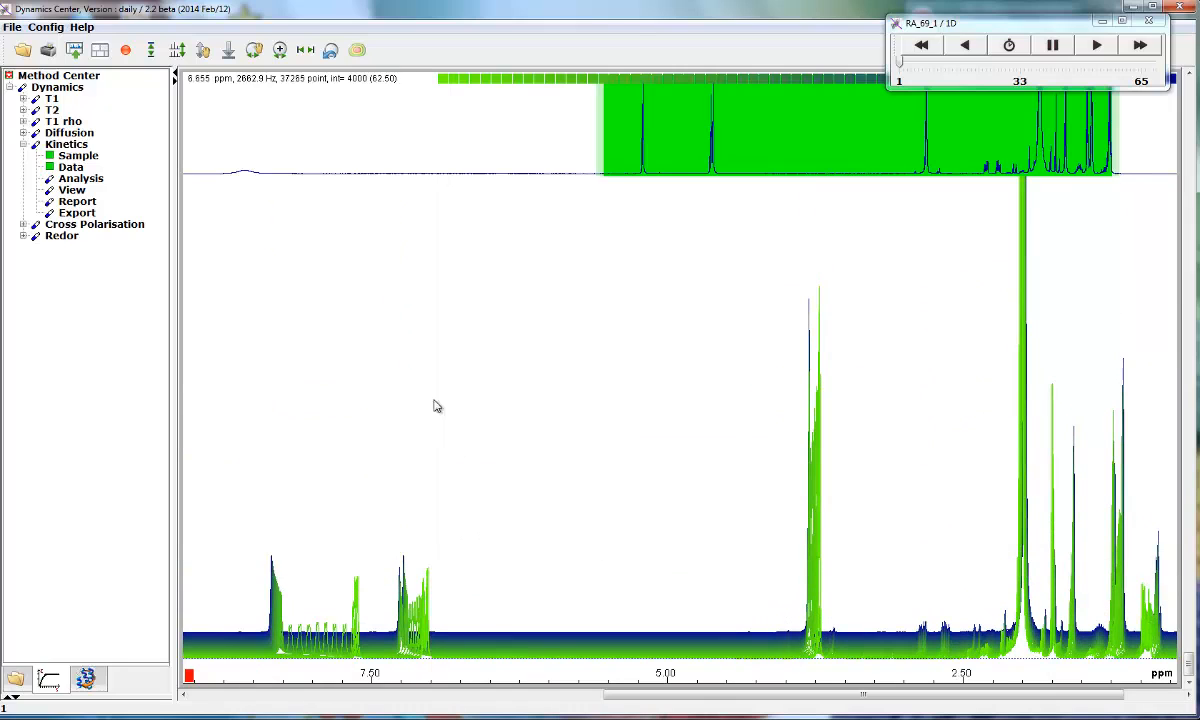
left_click(228, 52)
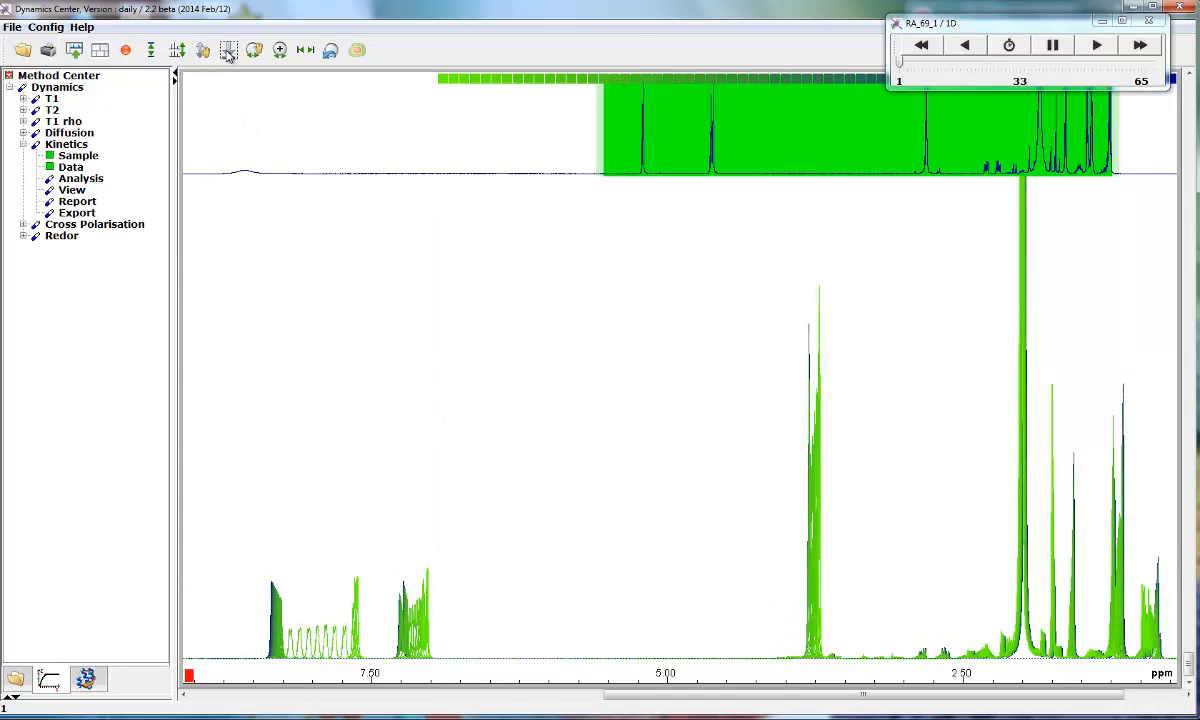
right_click(585, 557)
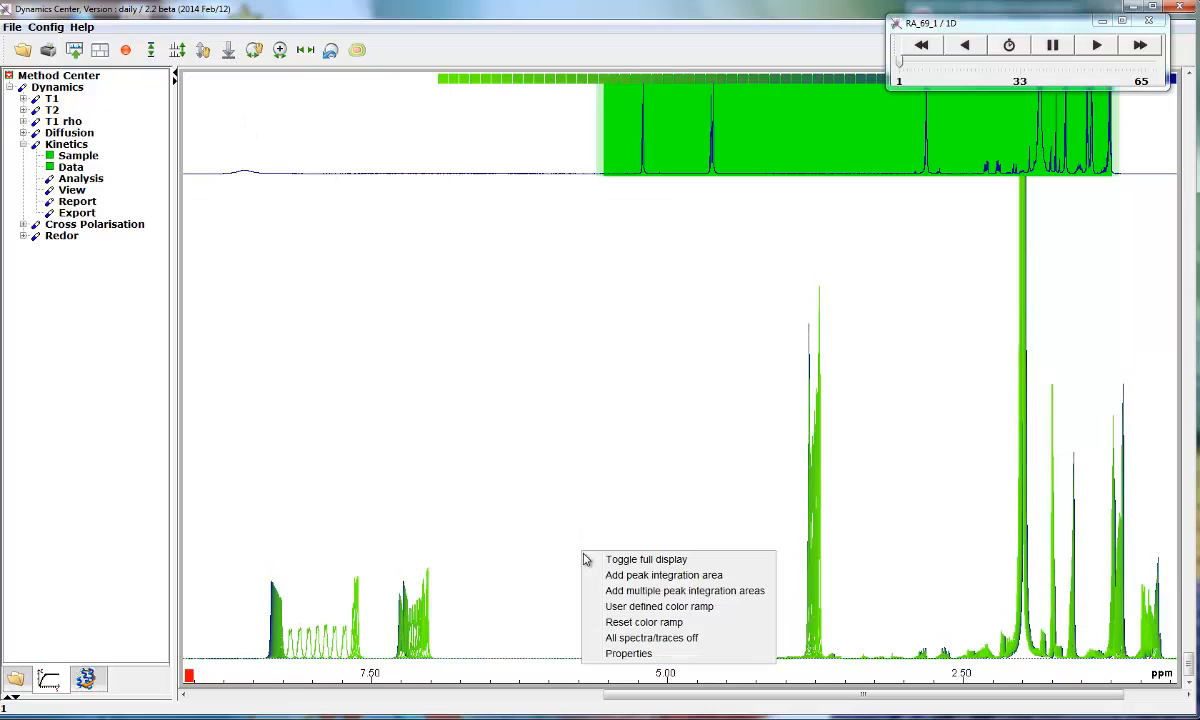
left_click(634, 639)
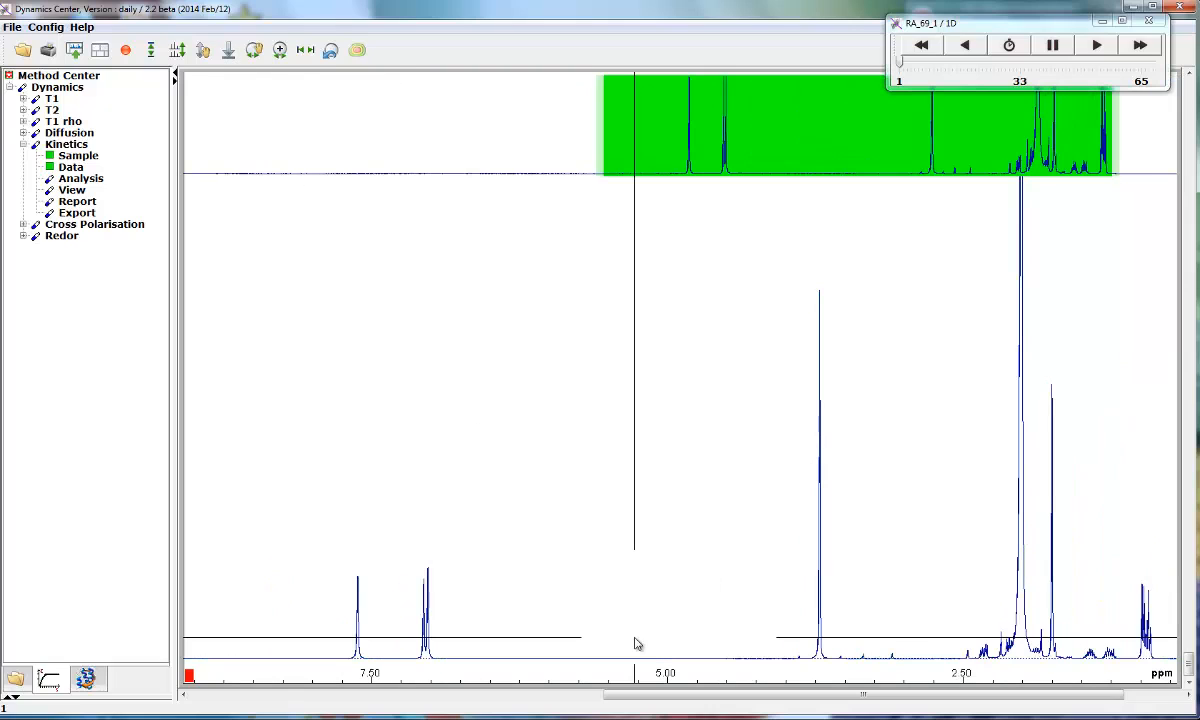
Add multiple peak integration areas around the signals near 7.6 and 7.0 ppm in the first spectrum
right_click(296, 548)
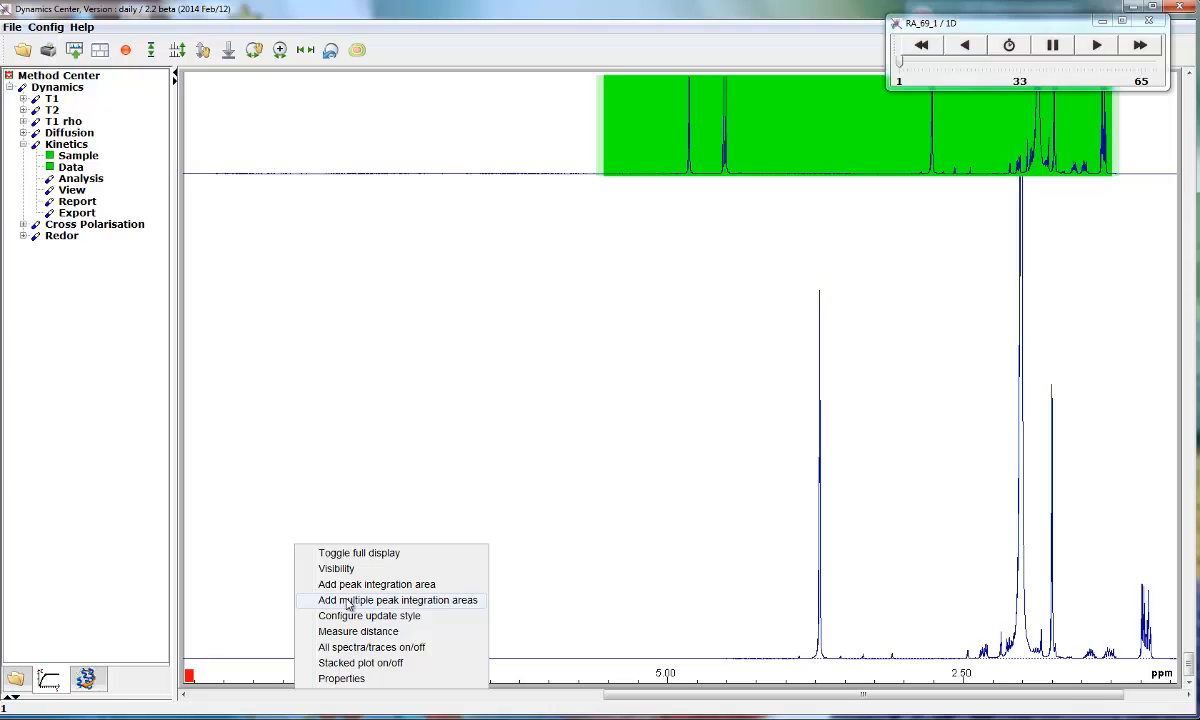
left_click(348, 601)
left_click_drag(348, 660, 366, 662)
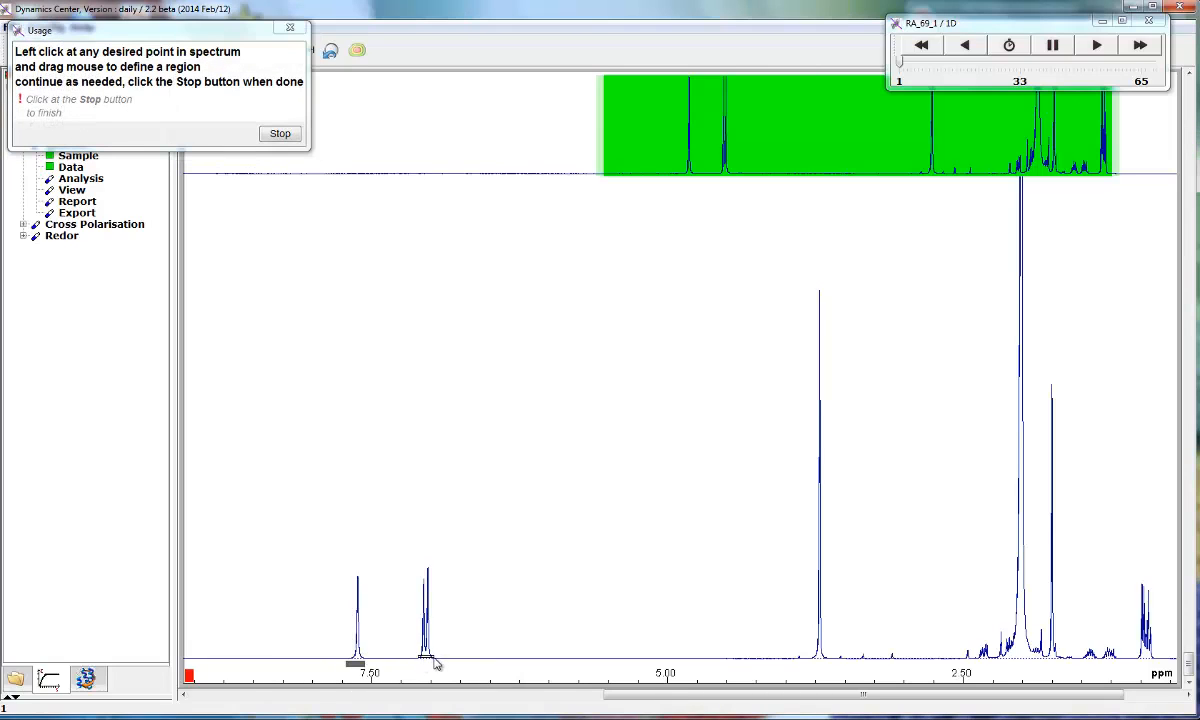
left_click(280, 135)
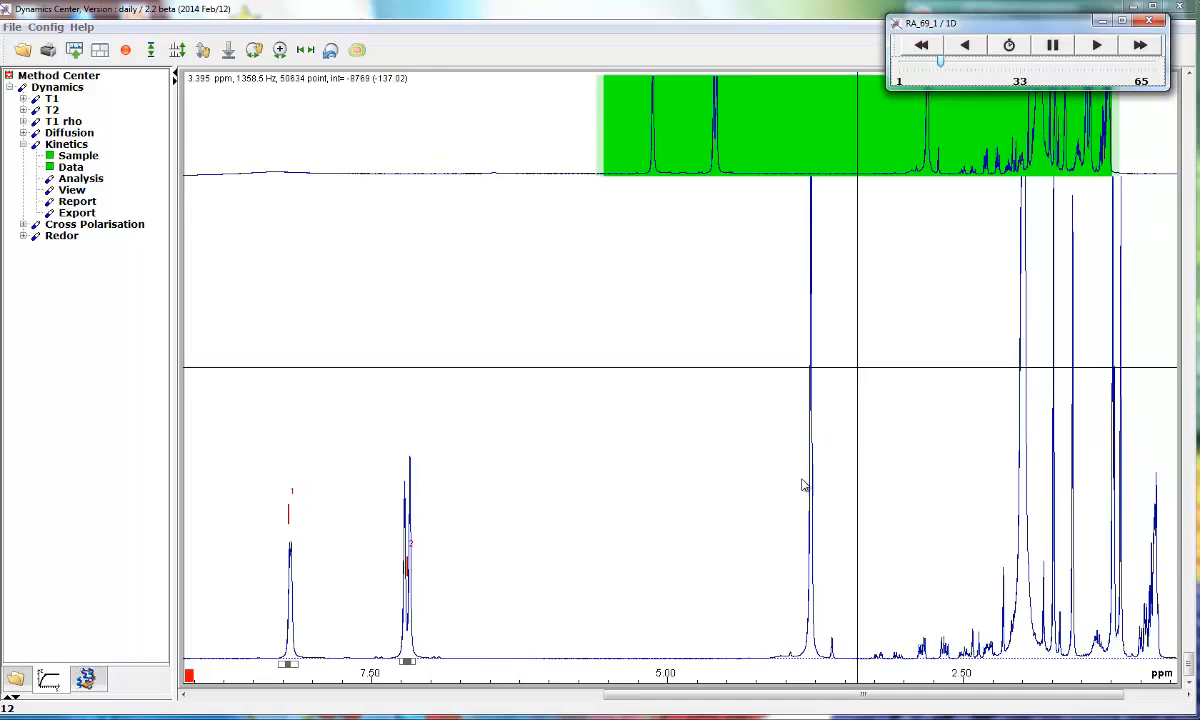
Add five peak integration areas in spectrum 12 at the signals near 3.8, 1.7, 1.6, 1.25 and 1.15 ppm
left_click_drag(935, 600, 1172, 673)
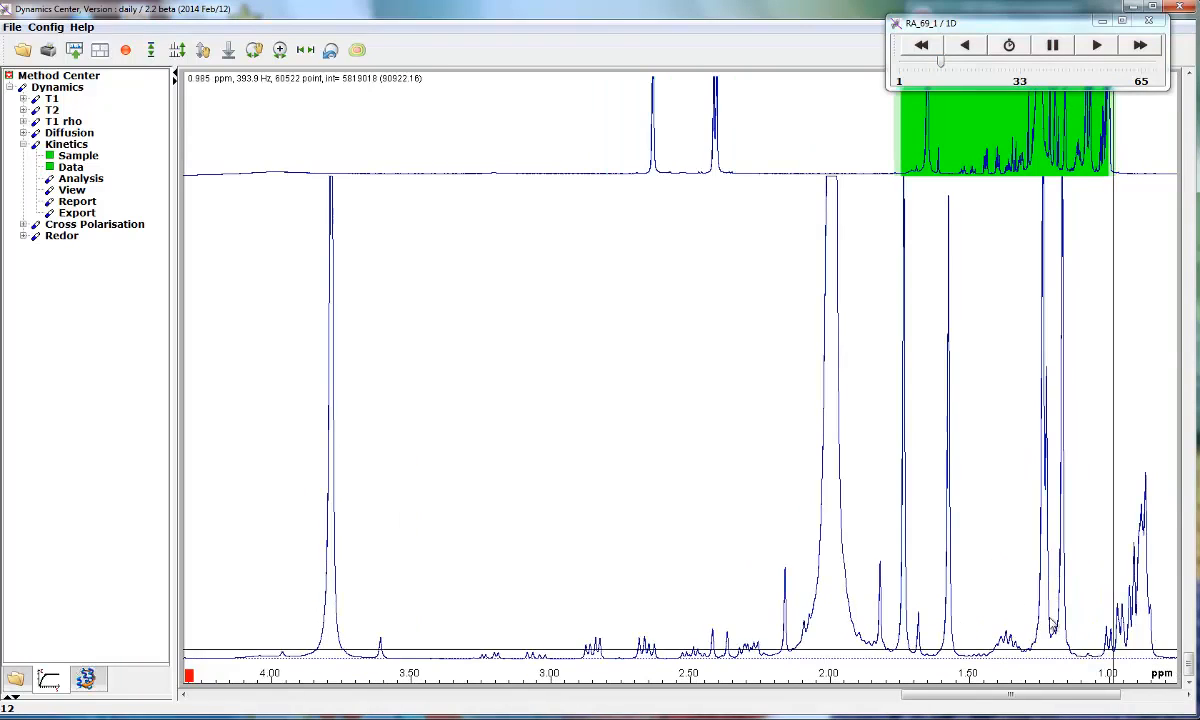
right_click(240, 465)
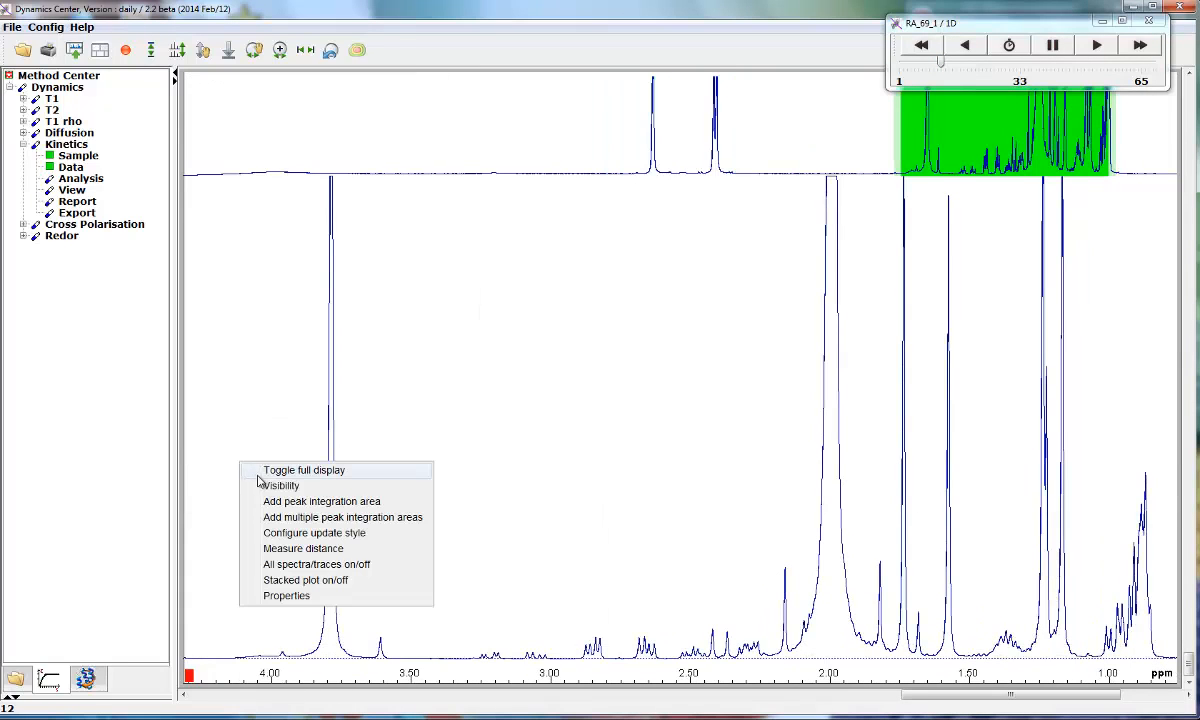
left_click(285, 517)
left_click_drag(300, 658, 354, 668)
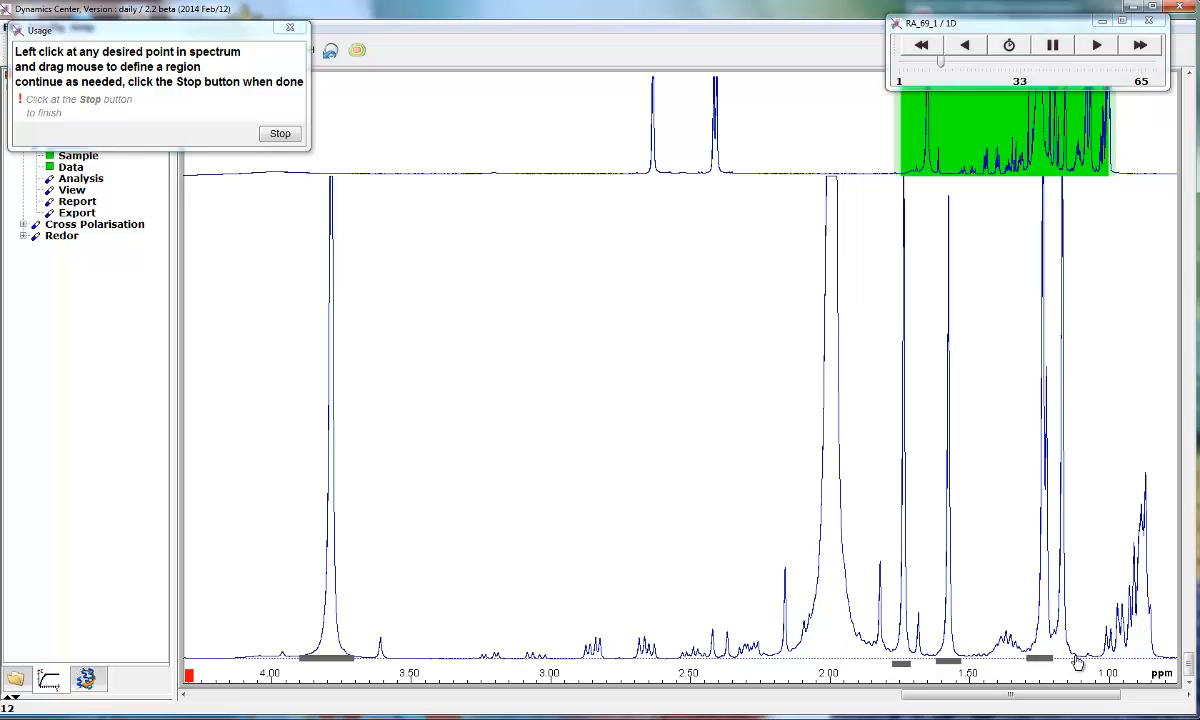
left_click(278, 134)
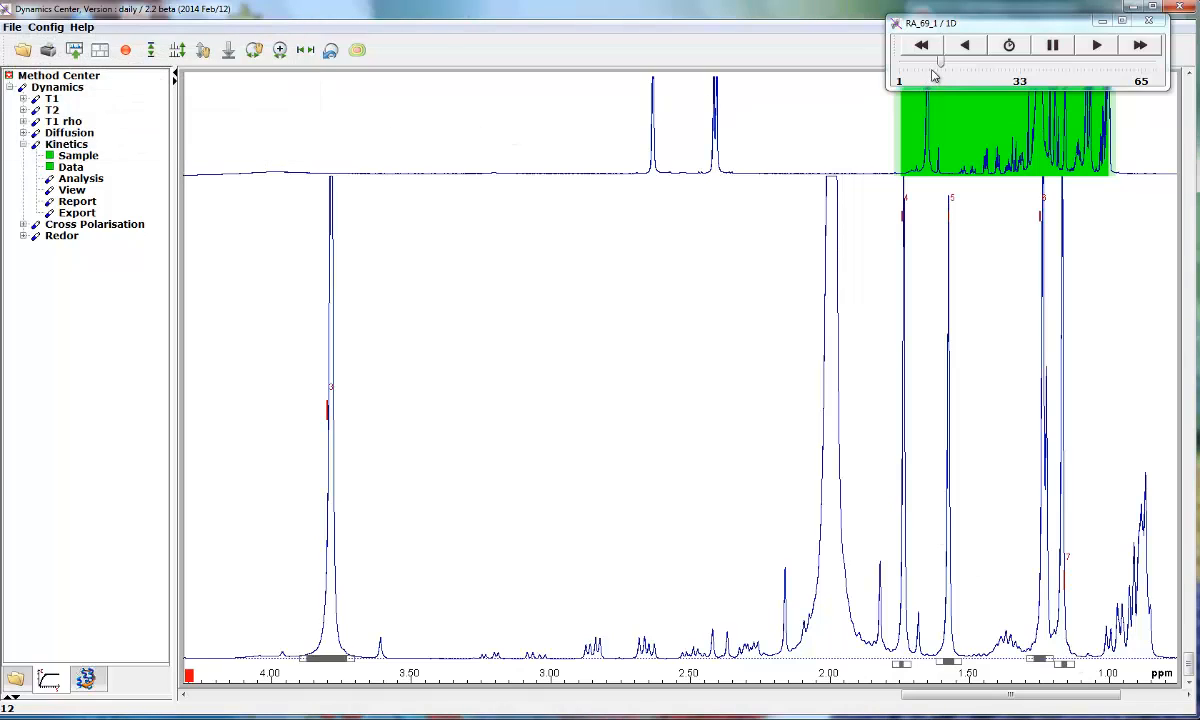
Move through the spectra series to check how the integration areas follow the peaks, and restore the wider spectrum view
left_click_drag(940, 67, 1028, 75)
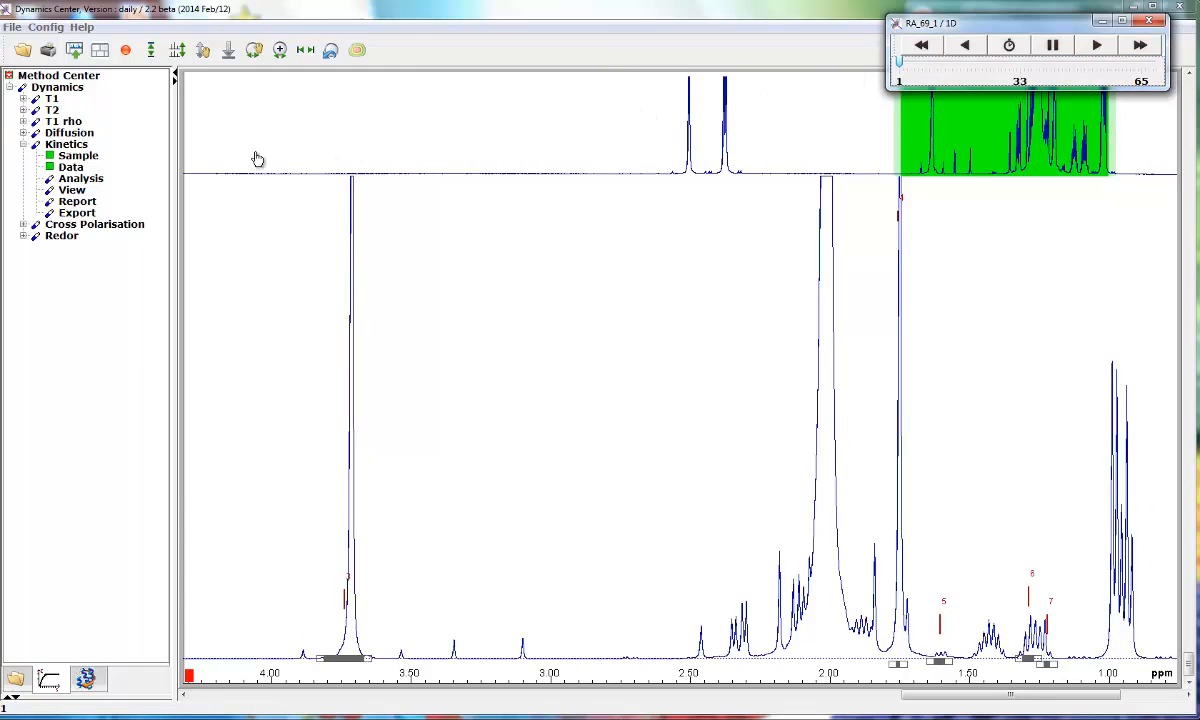
left_click(331, 49)
Run the kinetics analysis with error estimation by weighted fit
left_click(83, 183)
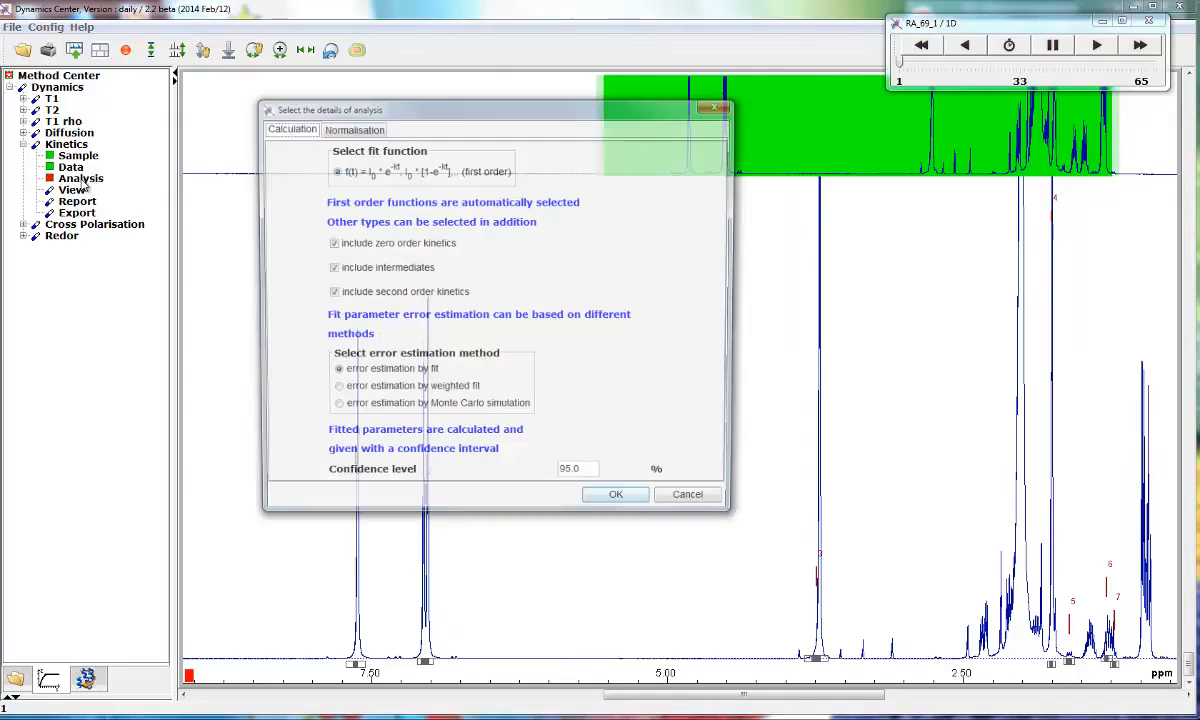
left_click(334, 391)
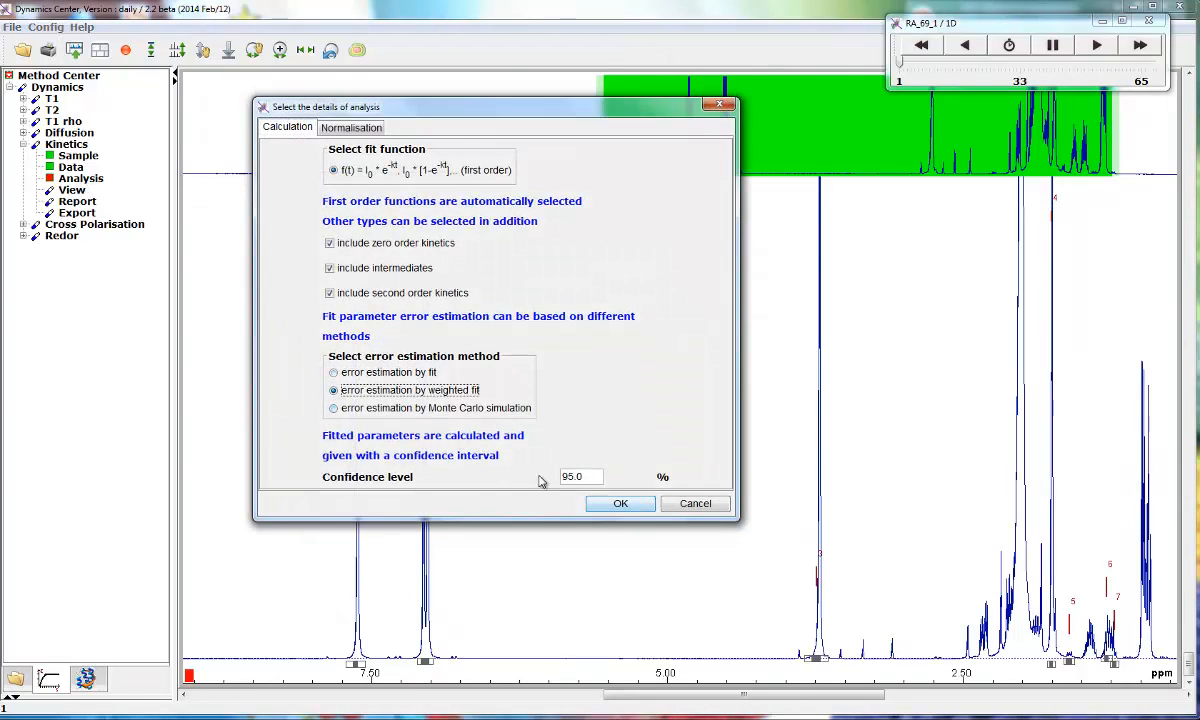
left_click(618, 504)
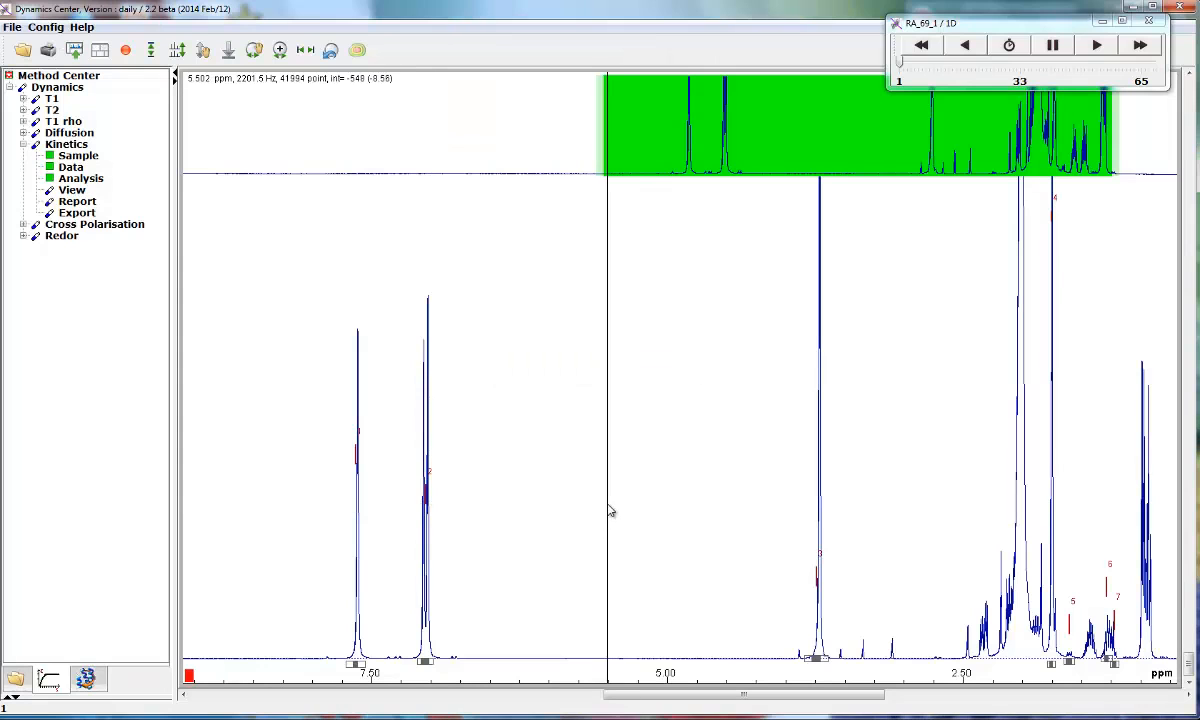
Configure the kinetics result view to cumulate fit curves, with fit curve line width 0 and x unit h
left_click(67, 190)
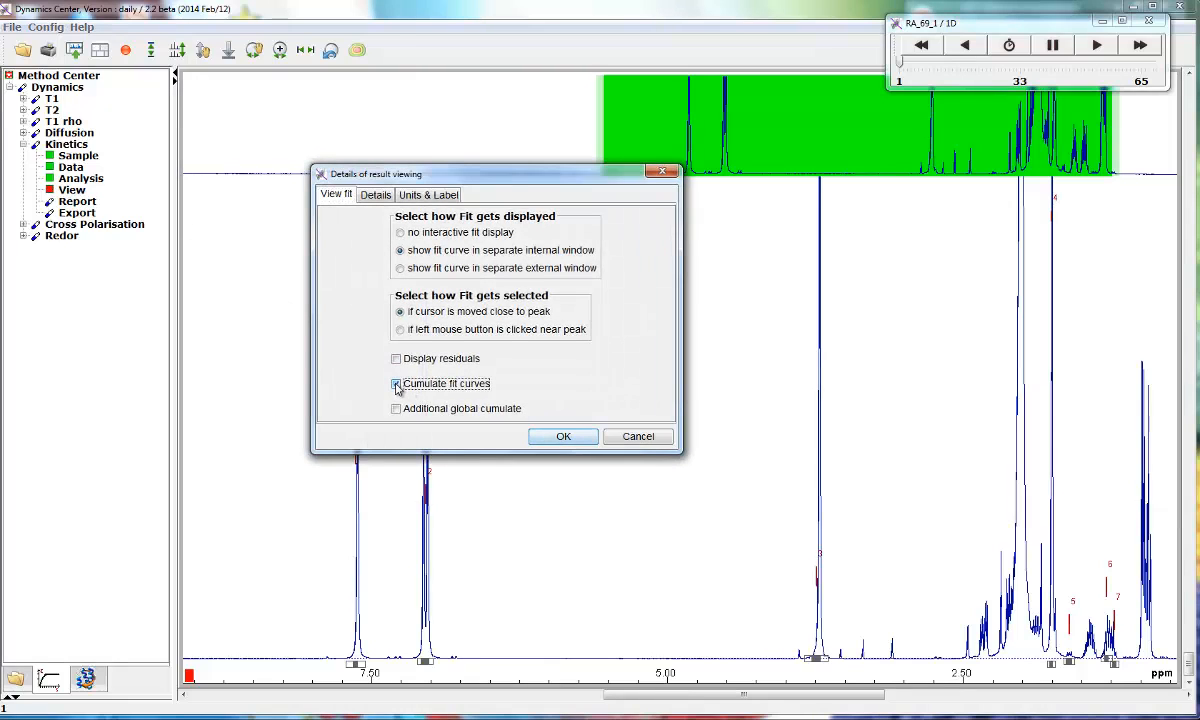
left_click(376, 196)
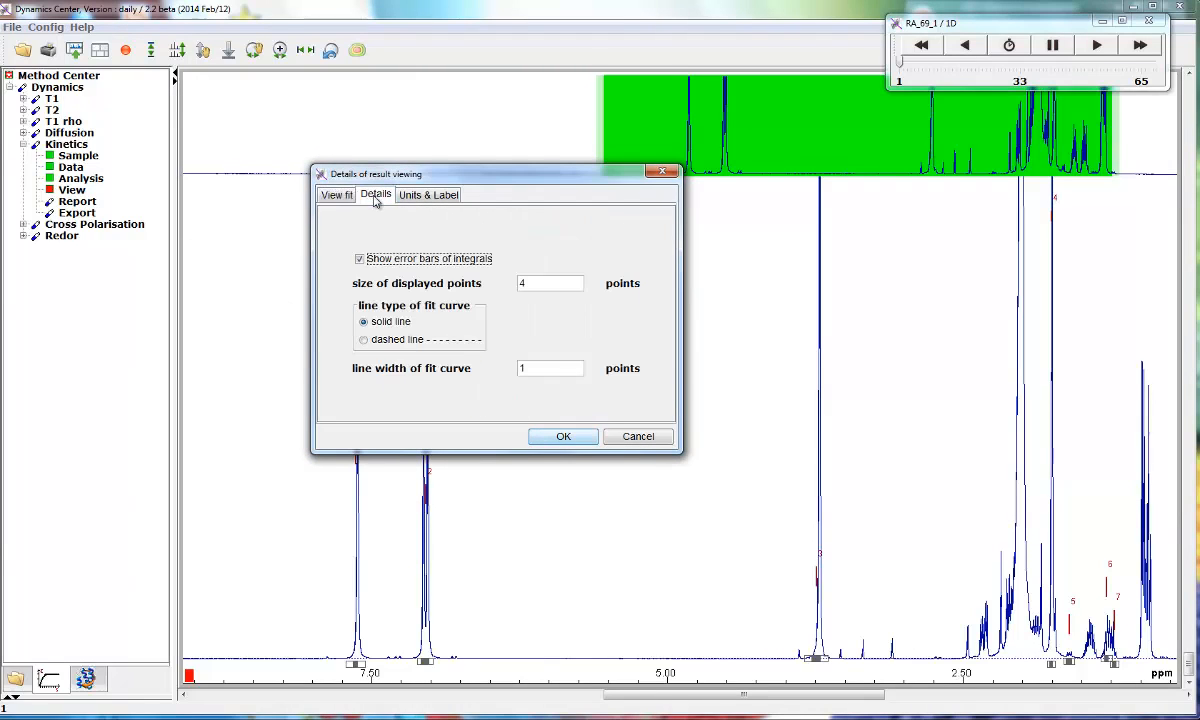
left_click(524, 369)
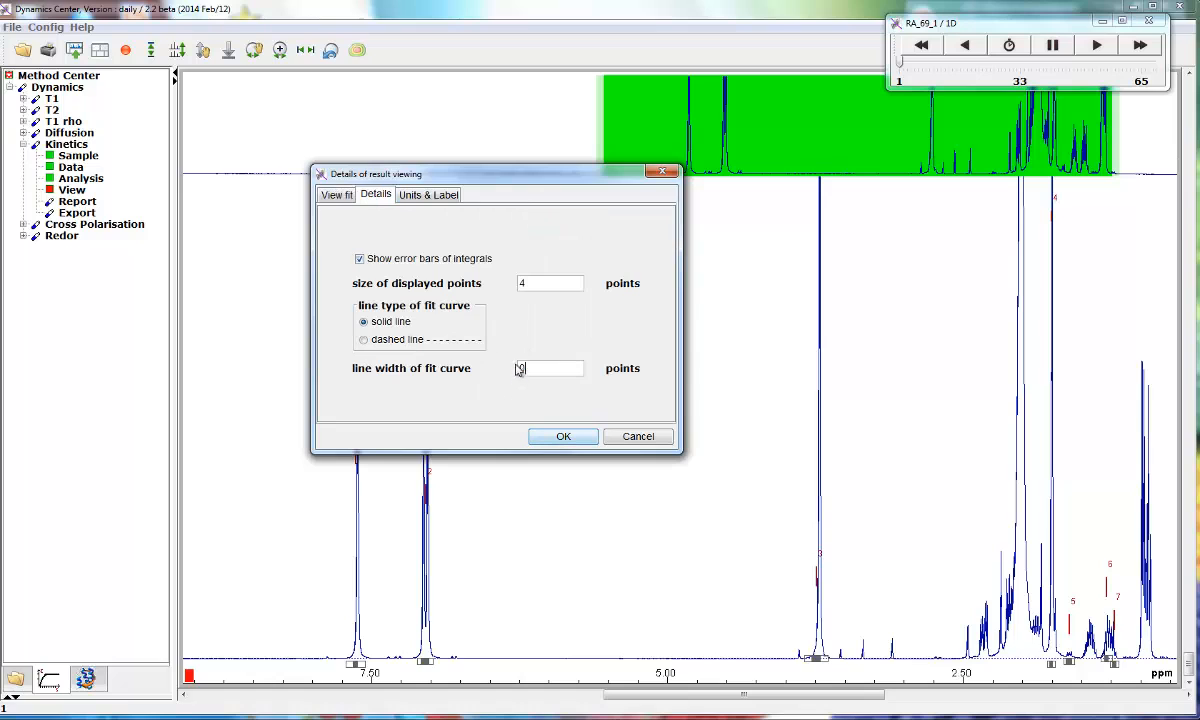
left_click(424, 196)
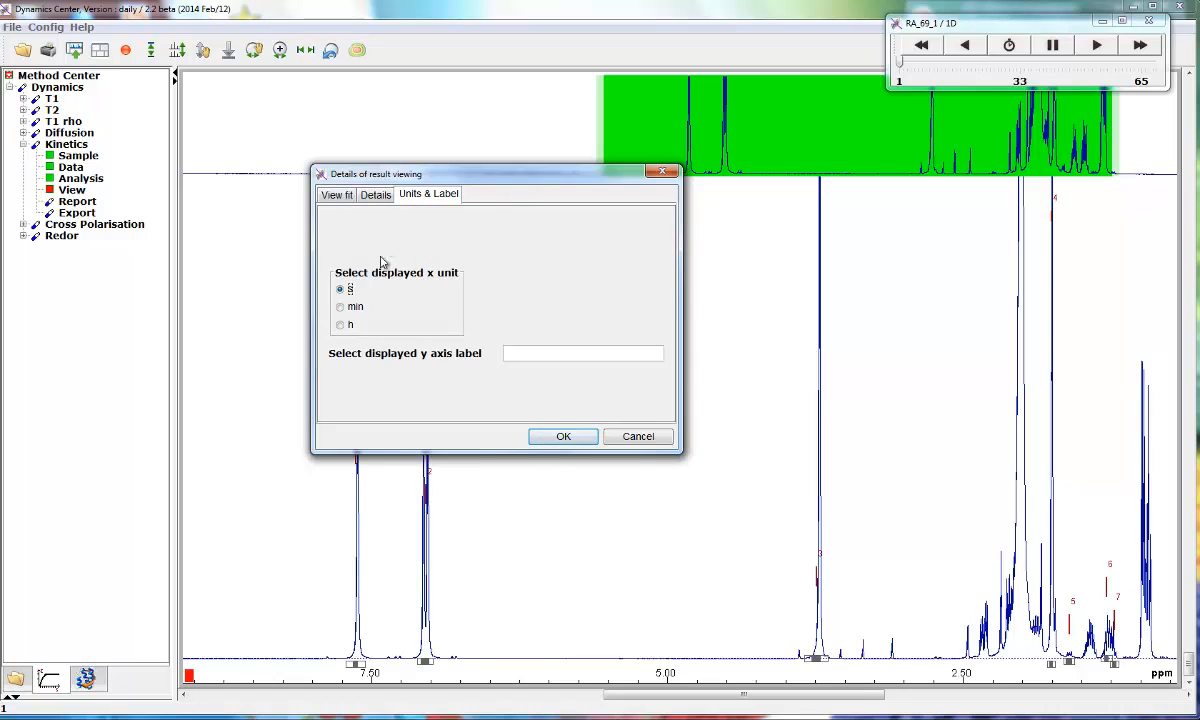
left_click(561, 437)
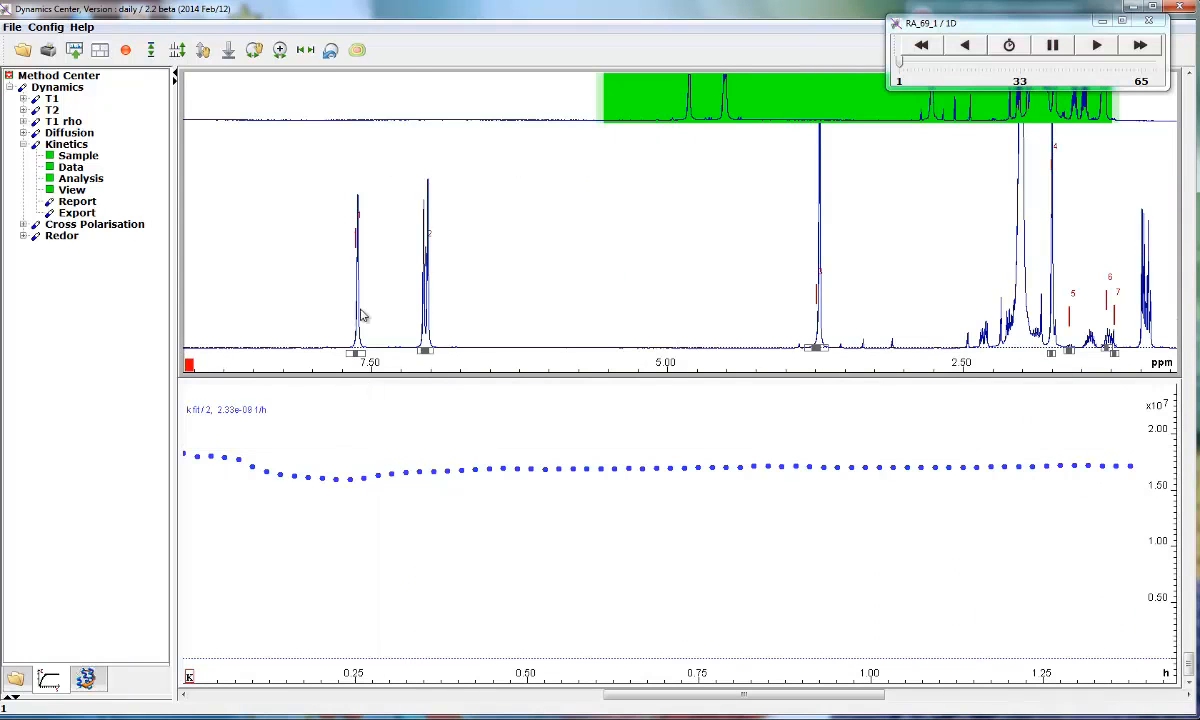
Add the curves of all seven integrated peaks to the kinetics plot and switch that plot to full display
left_click(819, 306)
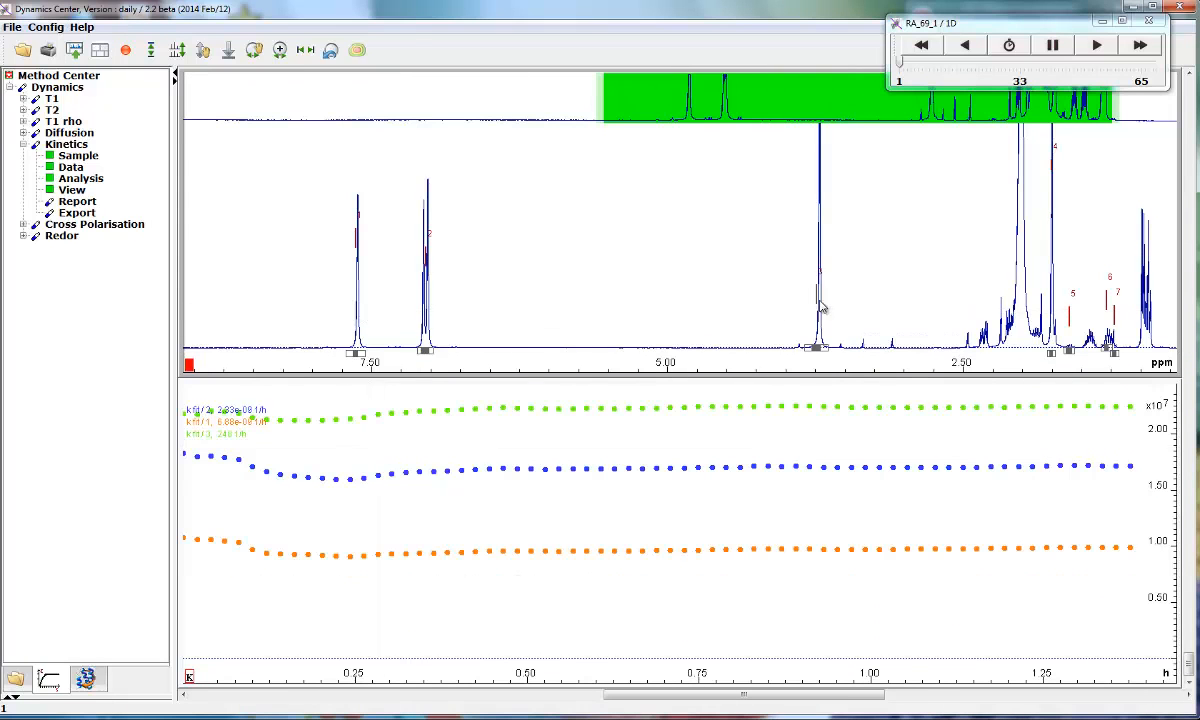
left_click(1052, 284)
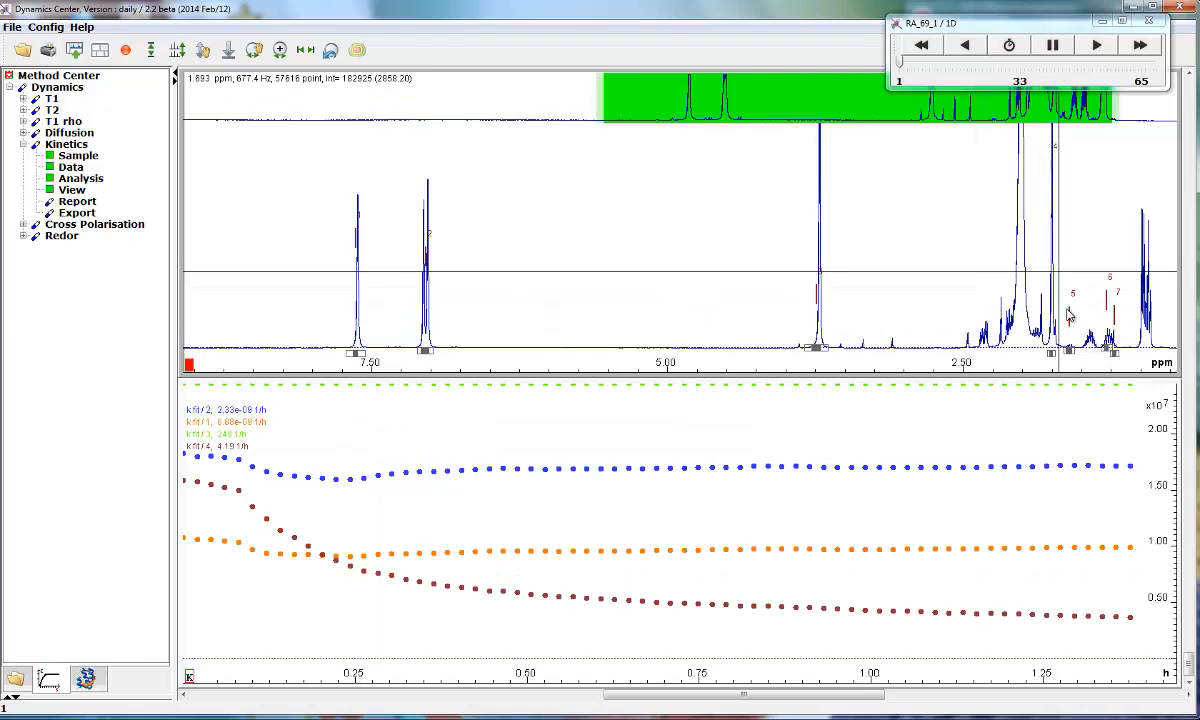
left_click(1069, 318)
left_click(1107, 297)
left_click(1114, 310)
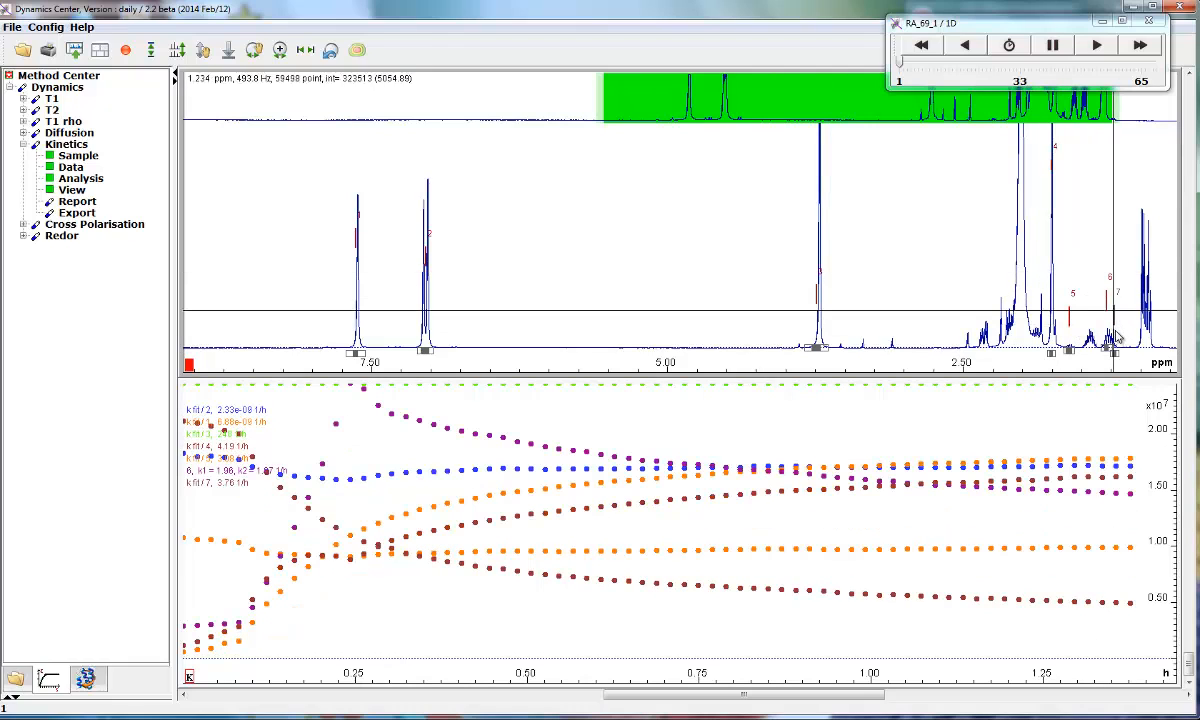
right_click(778, 416)
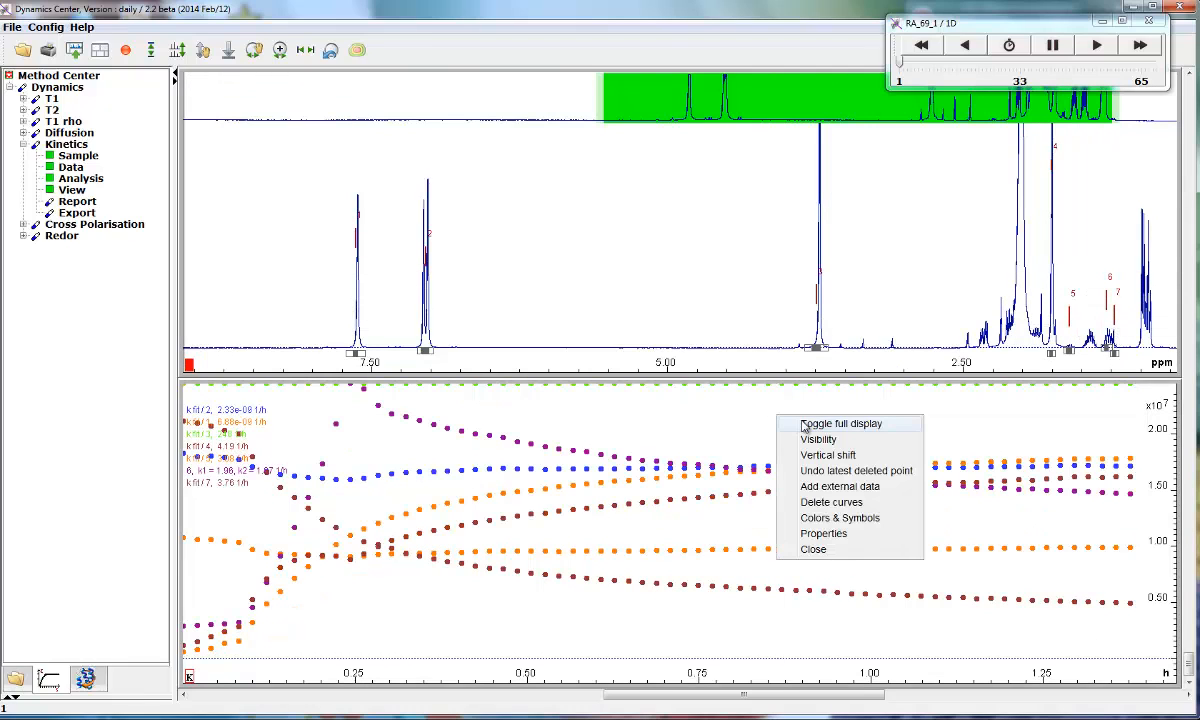
left_click(805, 426)
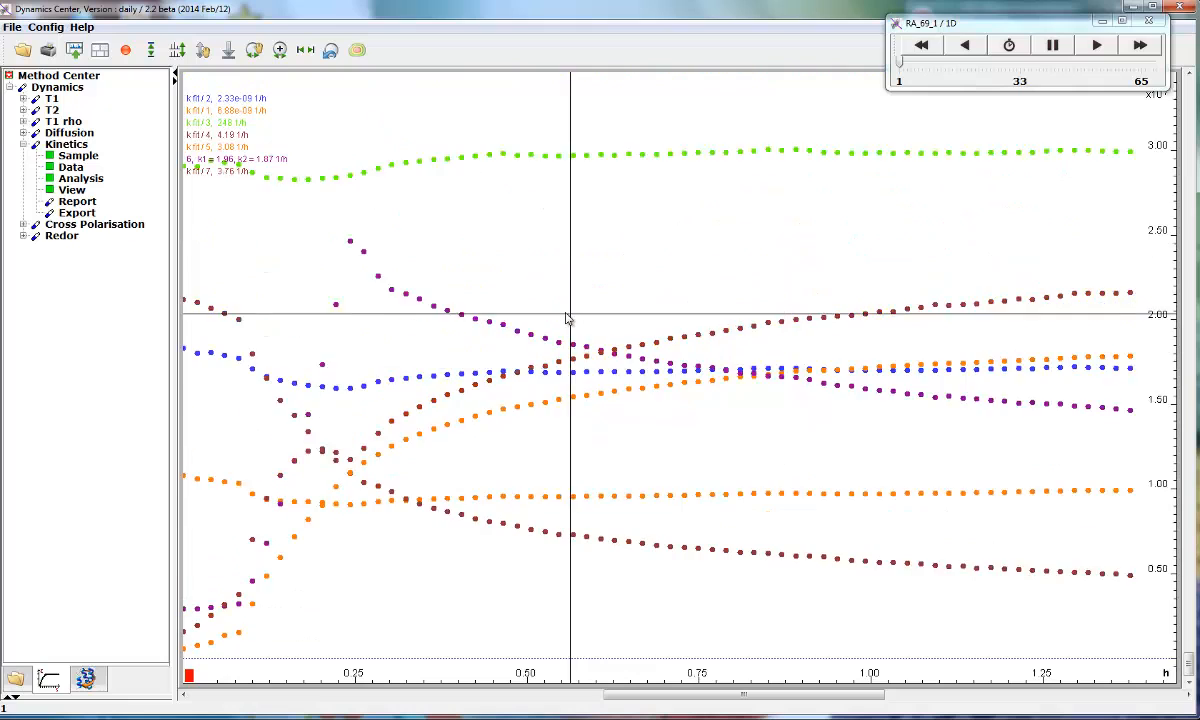
Delete the curves of peaks 1, 2 and 3 from the kinetics plot
right_click(586, 321)
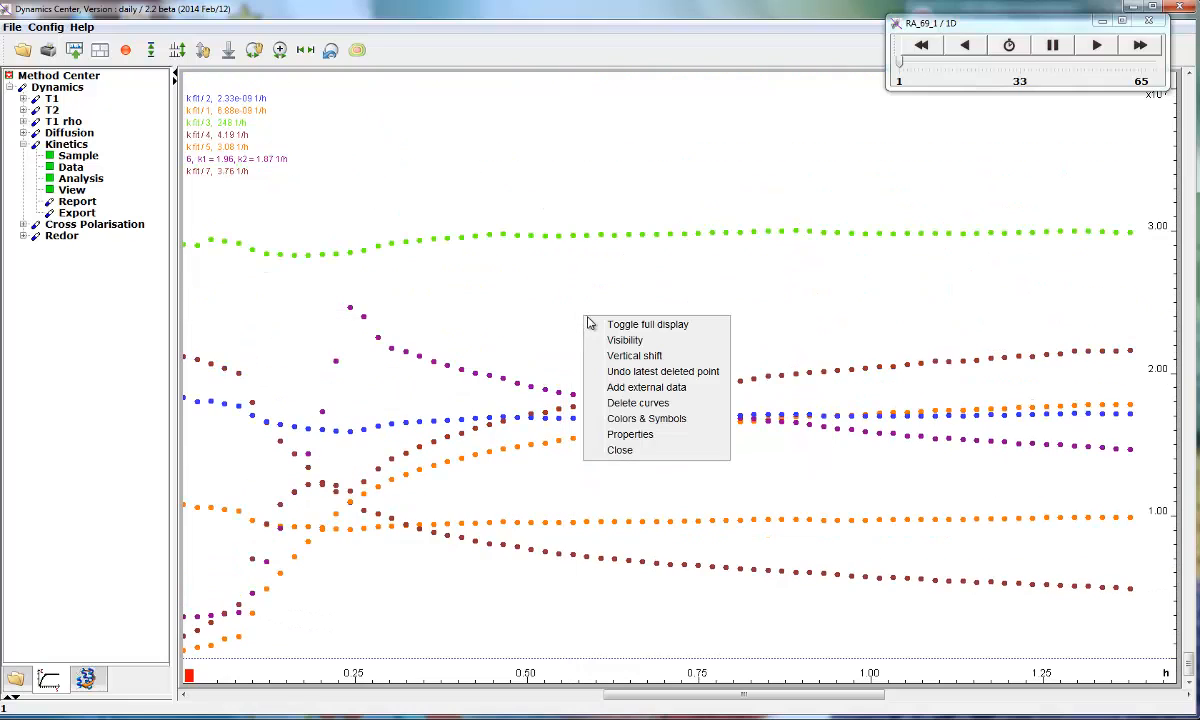
left_click(633, 404)
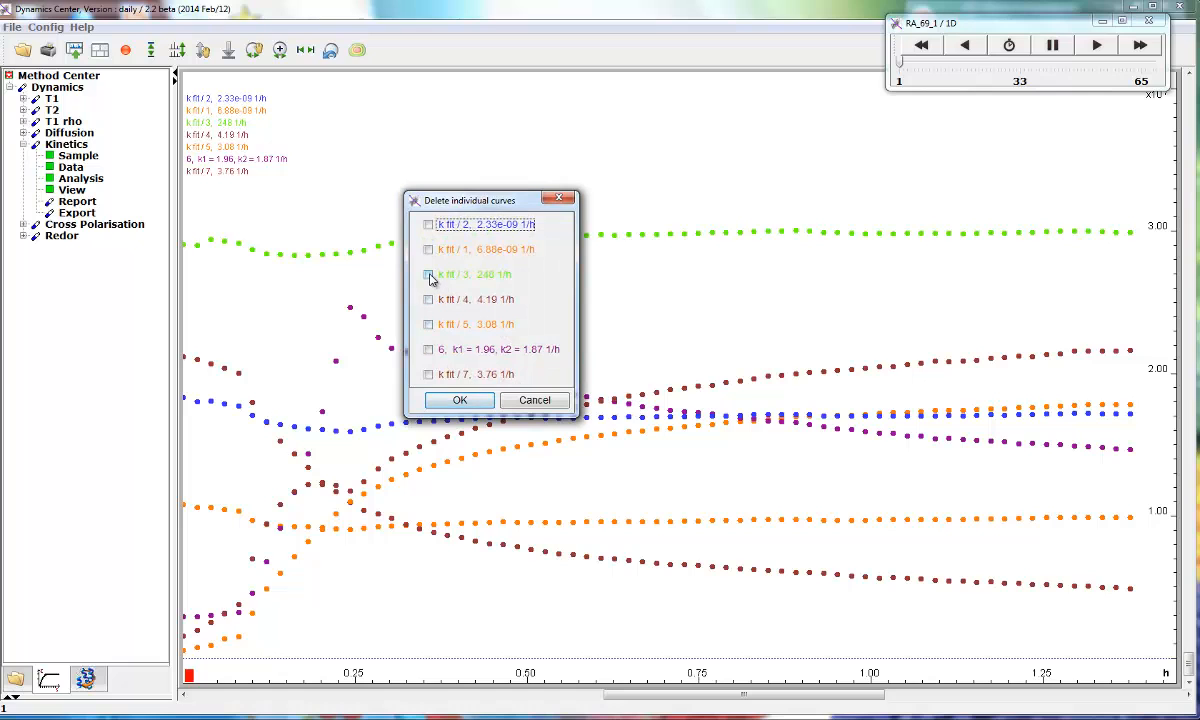
left_click(429, 276)
left_click(429, 250)
left_click(428, 225)
left_click(460, 401)
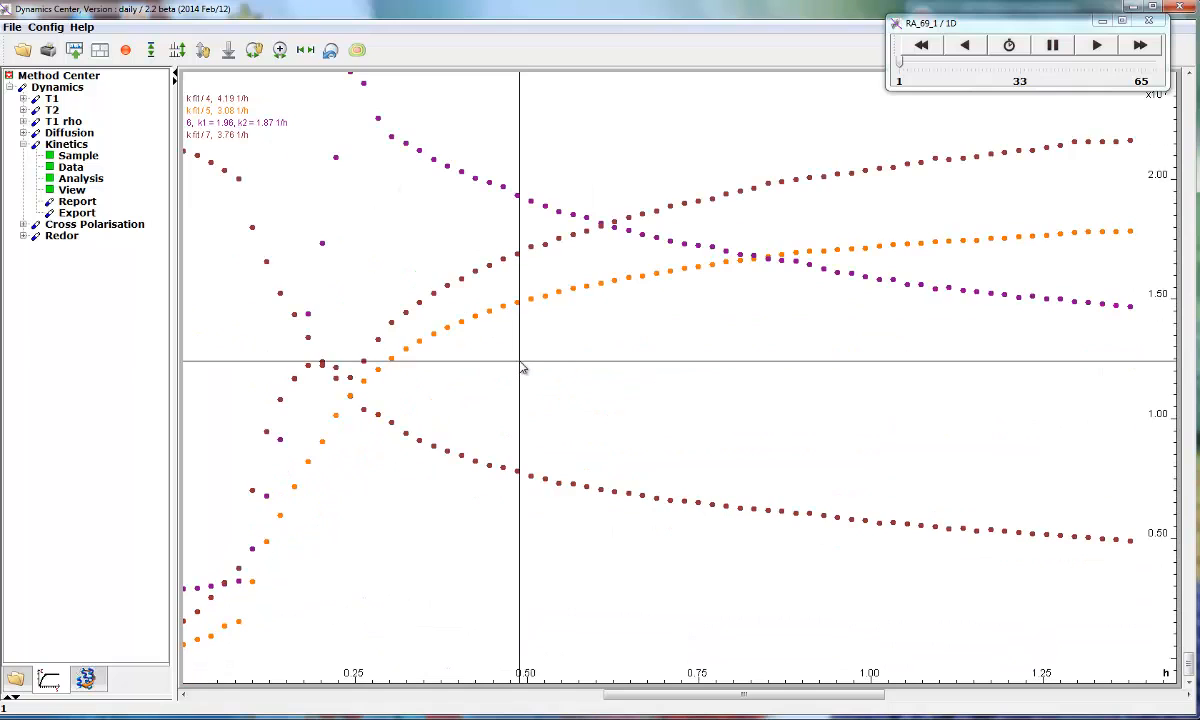
Change the colour of peak 6's curve to green and of peak 4's curve to blue
right_click(576, 272)
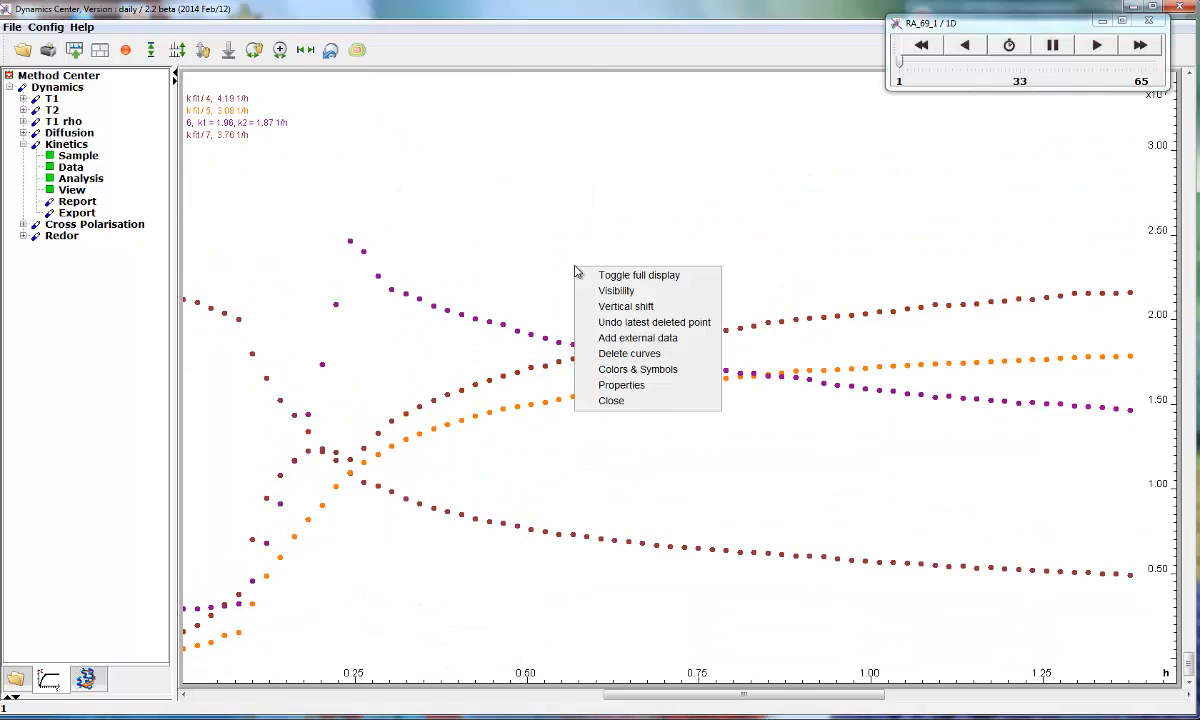
left_click(625, 369)
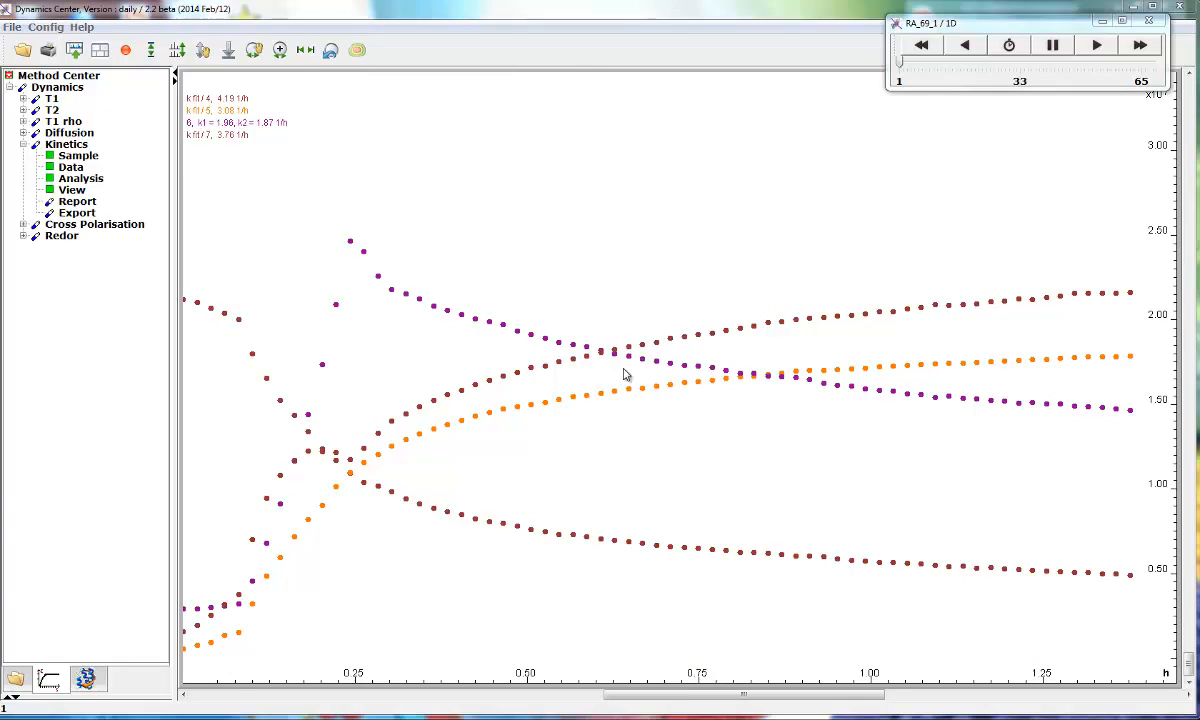
left_click_drag(497, 233, 810, 428)
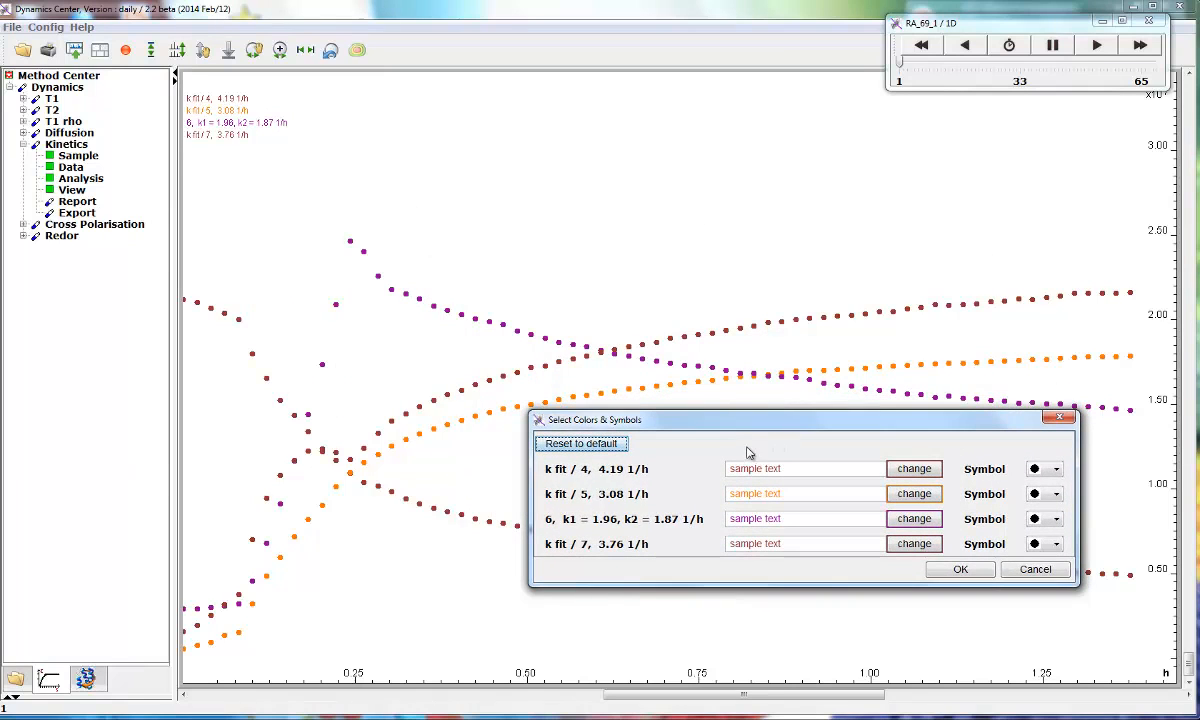
left_click(914, 519)
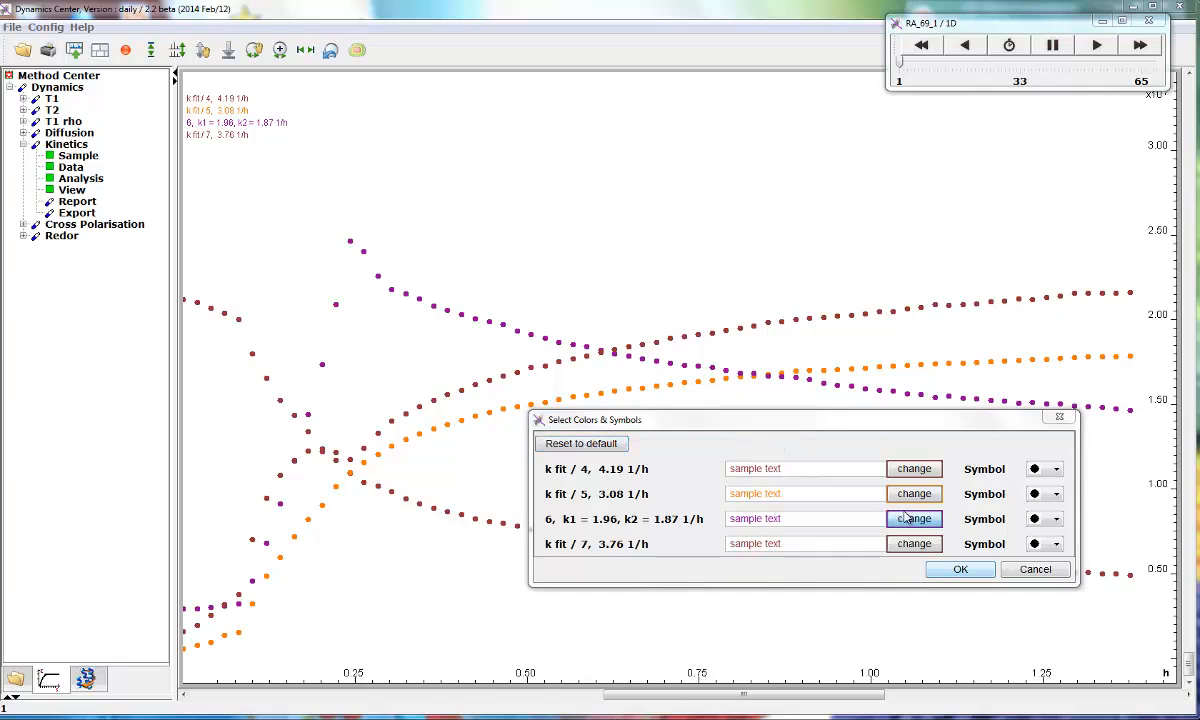
left_click(658, 337)
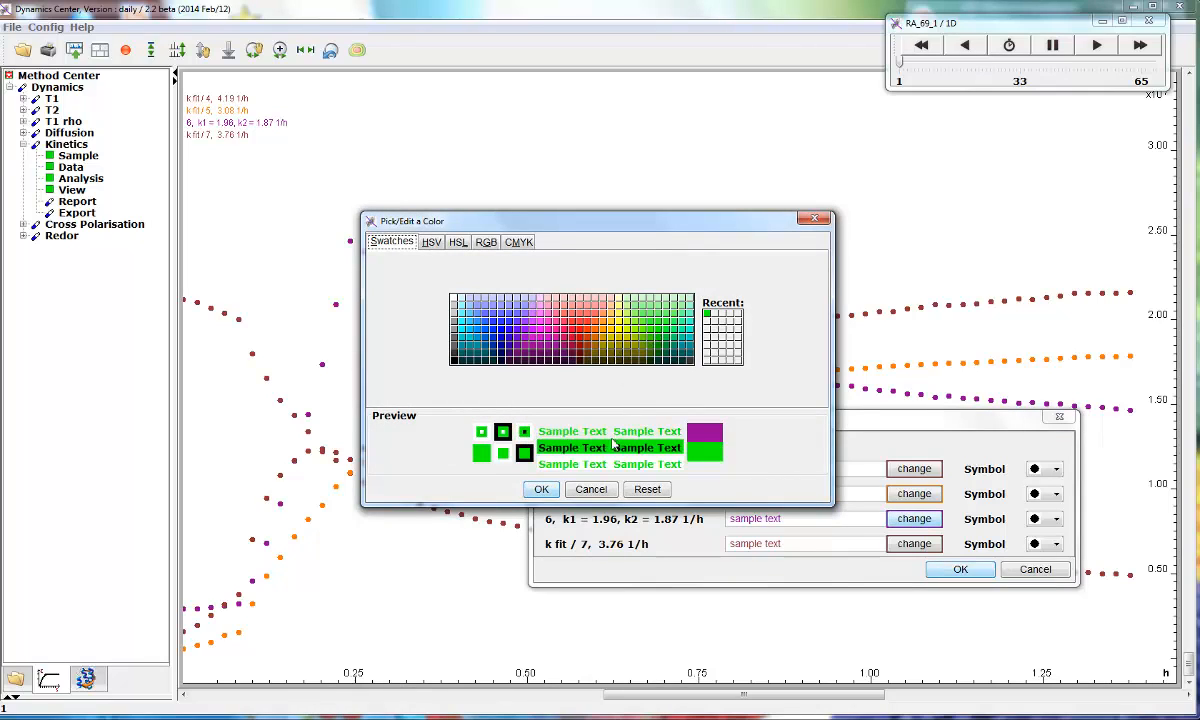
left_click(541, 489)
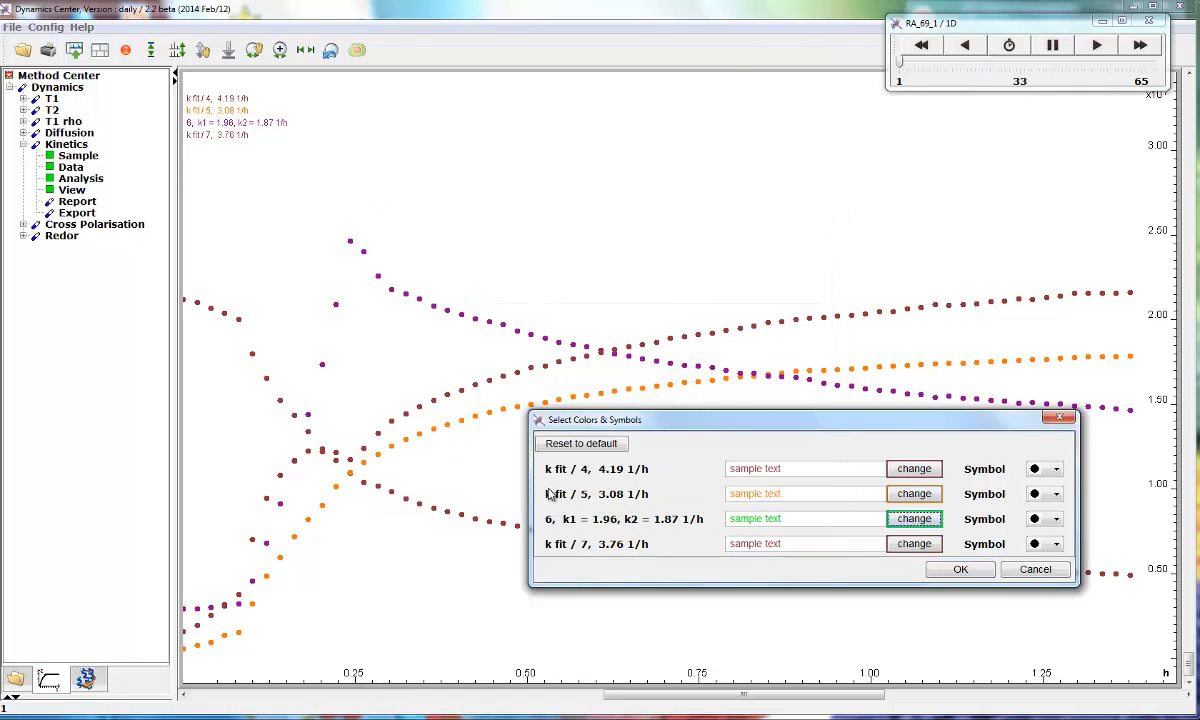
left_click(914, 469)
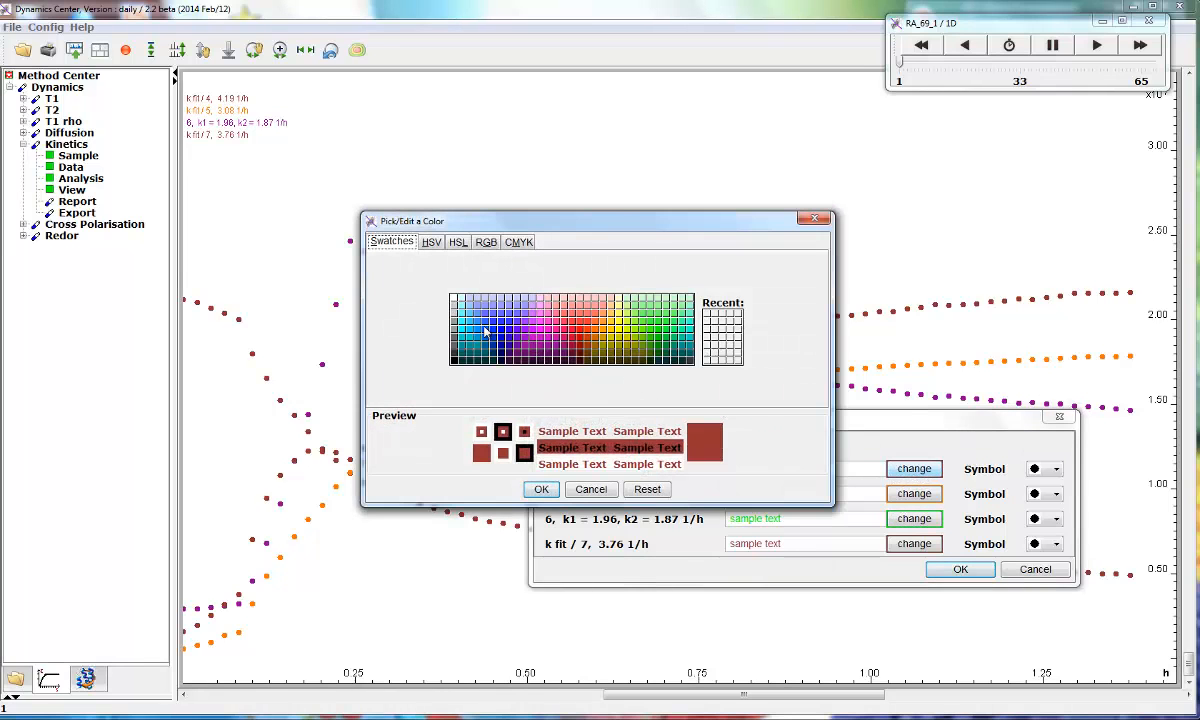
left_click(541, 488)
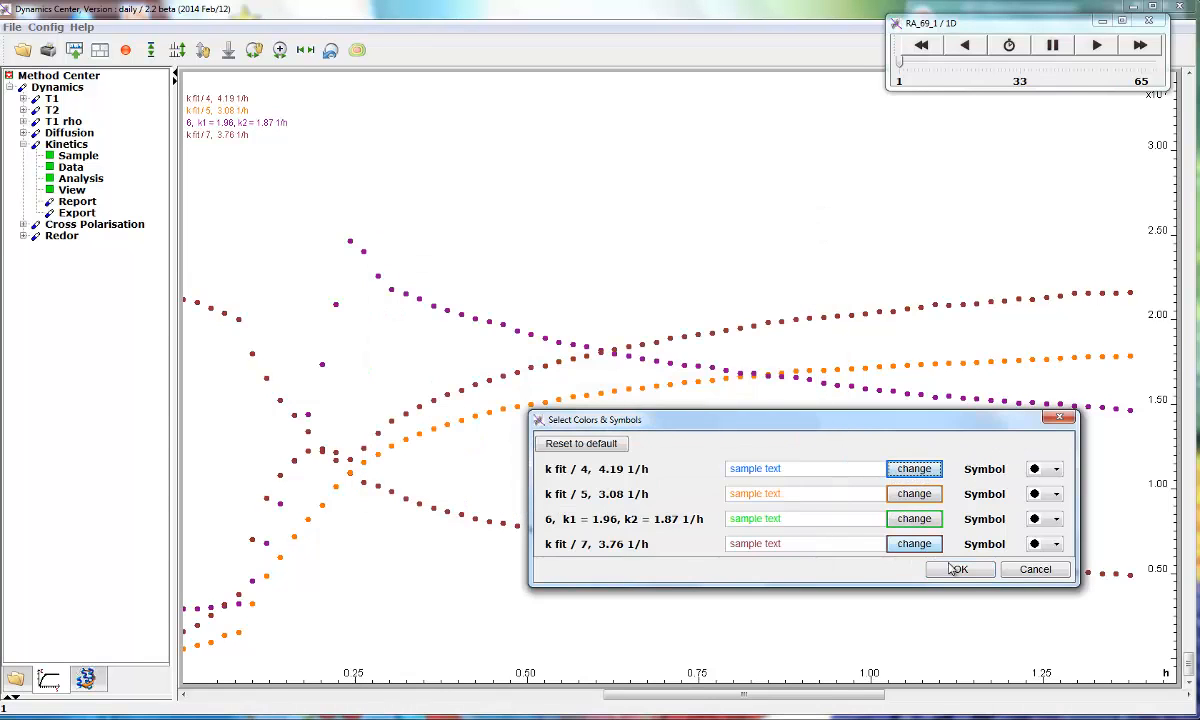
left_click(953, 569)
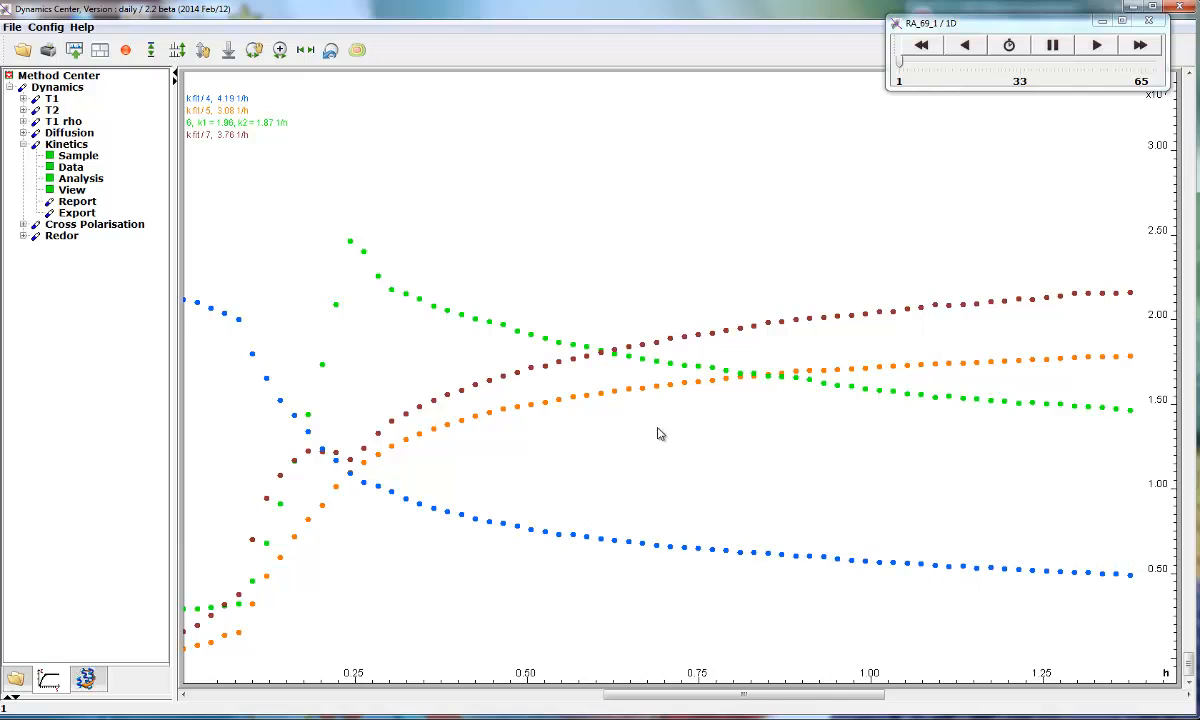
Delete the outlying points of peak 7's curve between about 0.10 and 0.22 h, and return to the split display with the spectrum
right_click(253, 541)
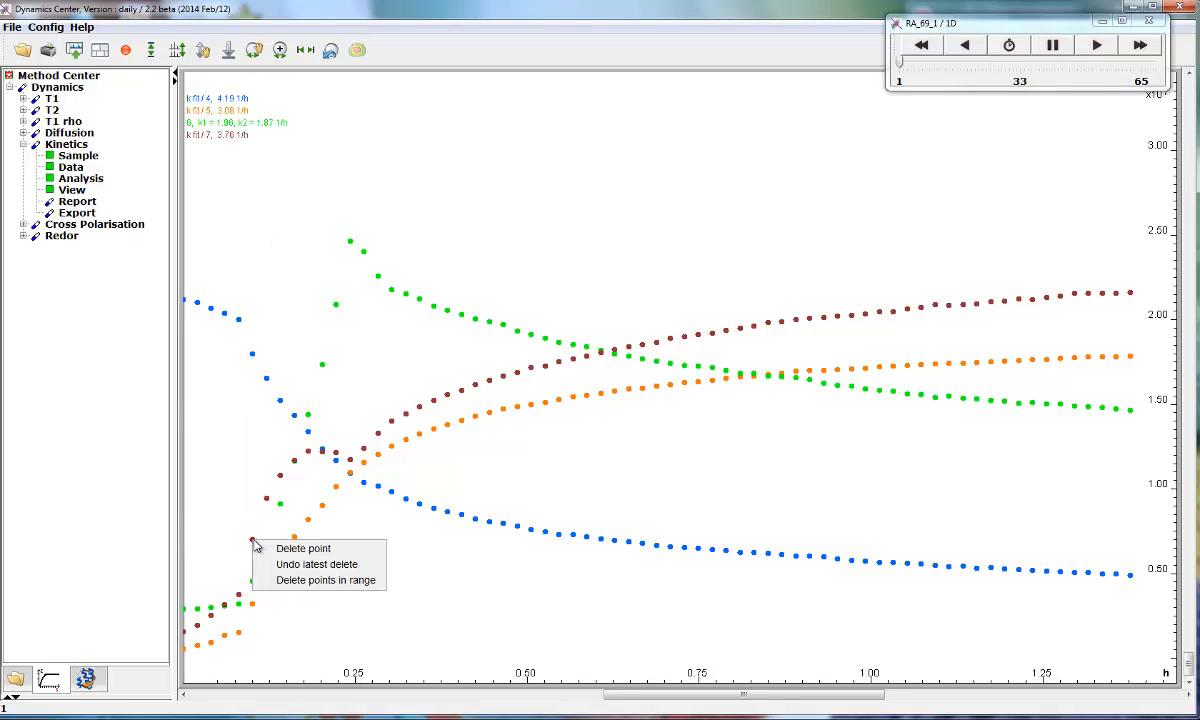
left_click(300, 549)
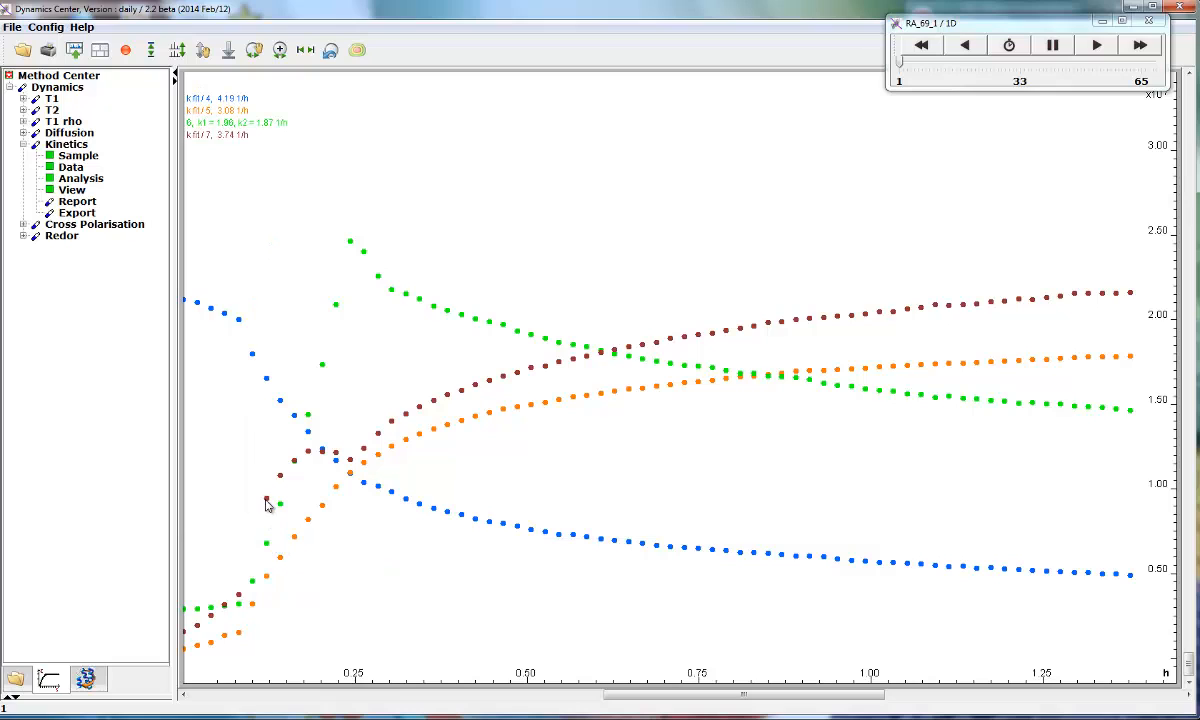
right_click(266, 500)
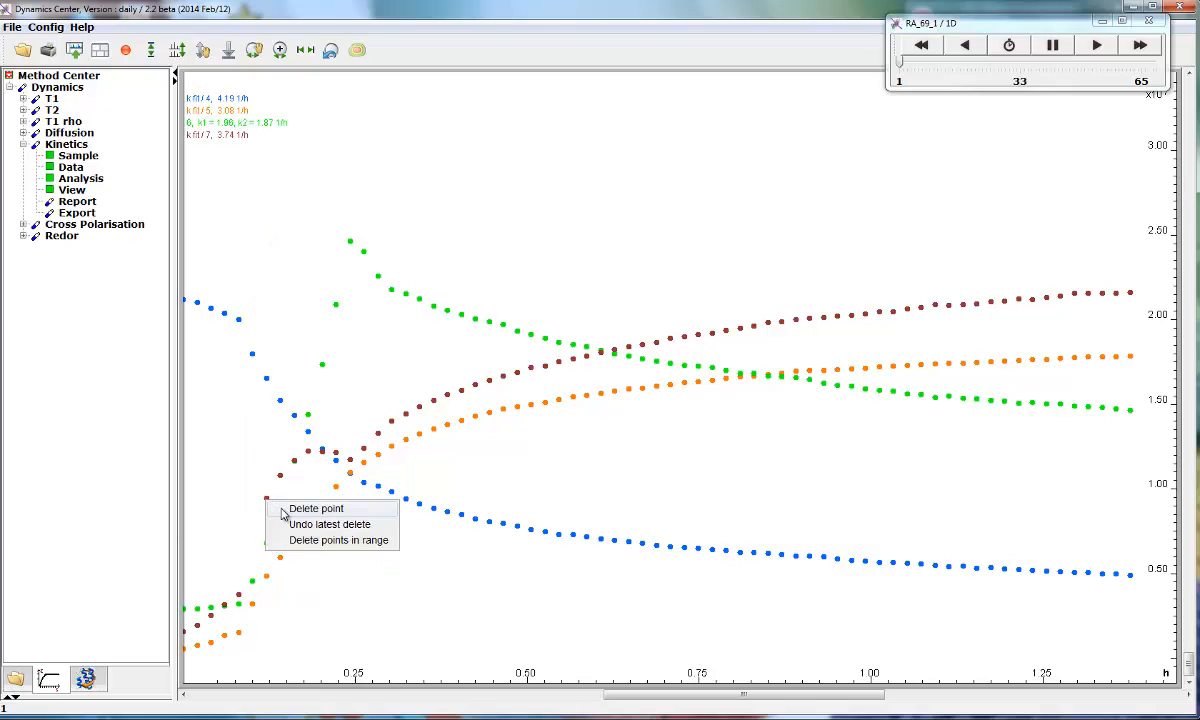
left_click(302, 541)
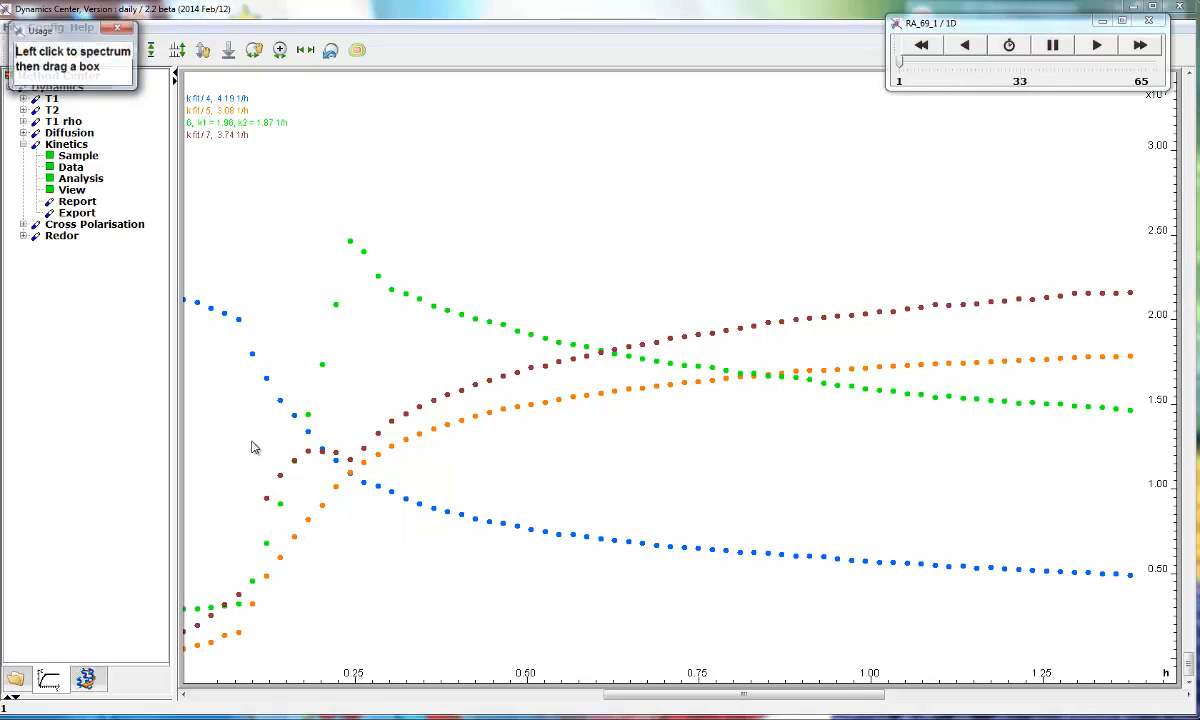
left_click_drag(239, 418, 342, 514)
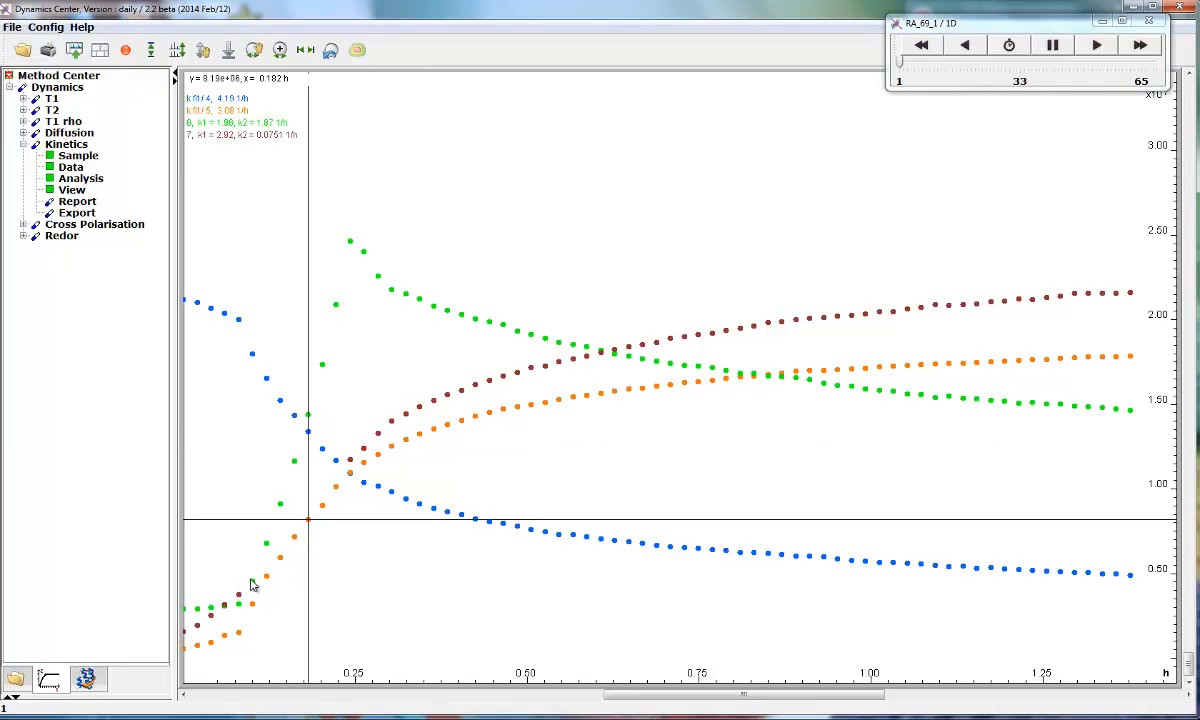
right_click(549, 258)
left_click(561, 262)
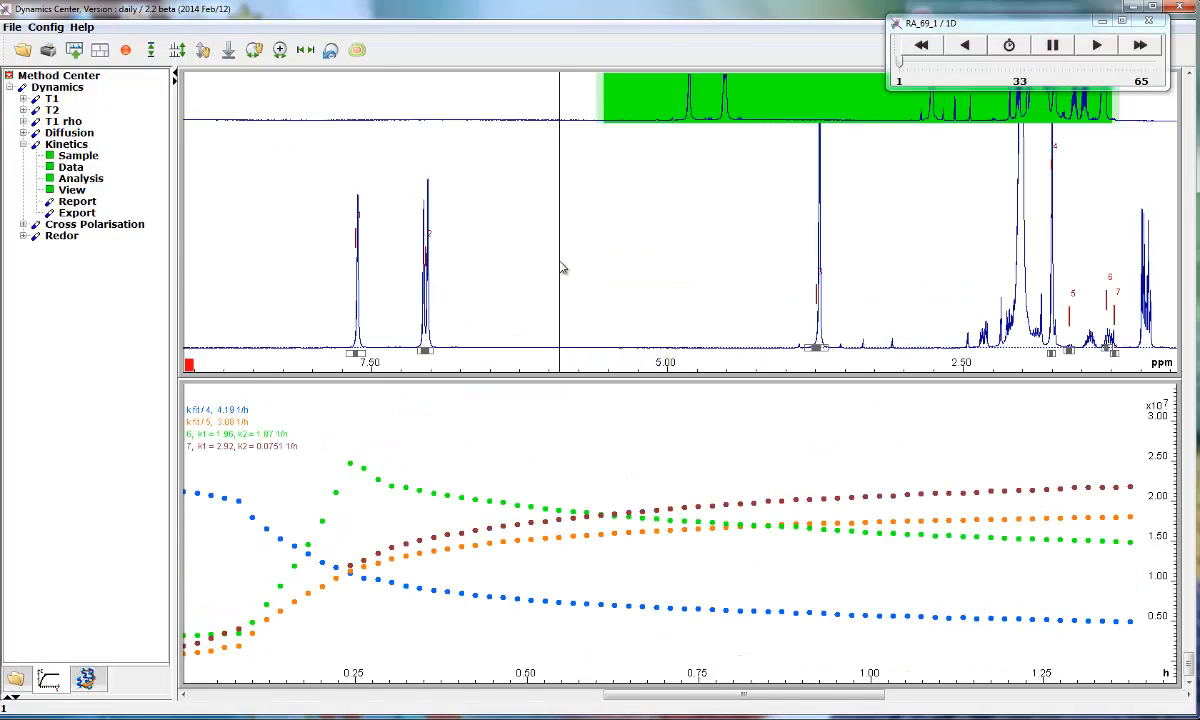
Generate the kinetics report as test100.pdf and look through its pages to the fit curves
left_click(78, 202)
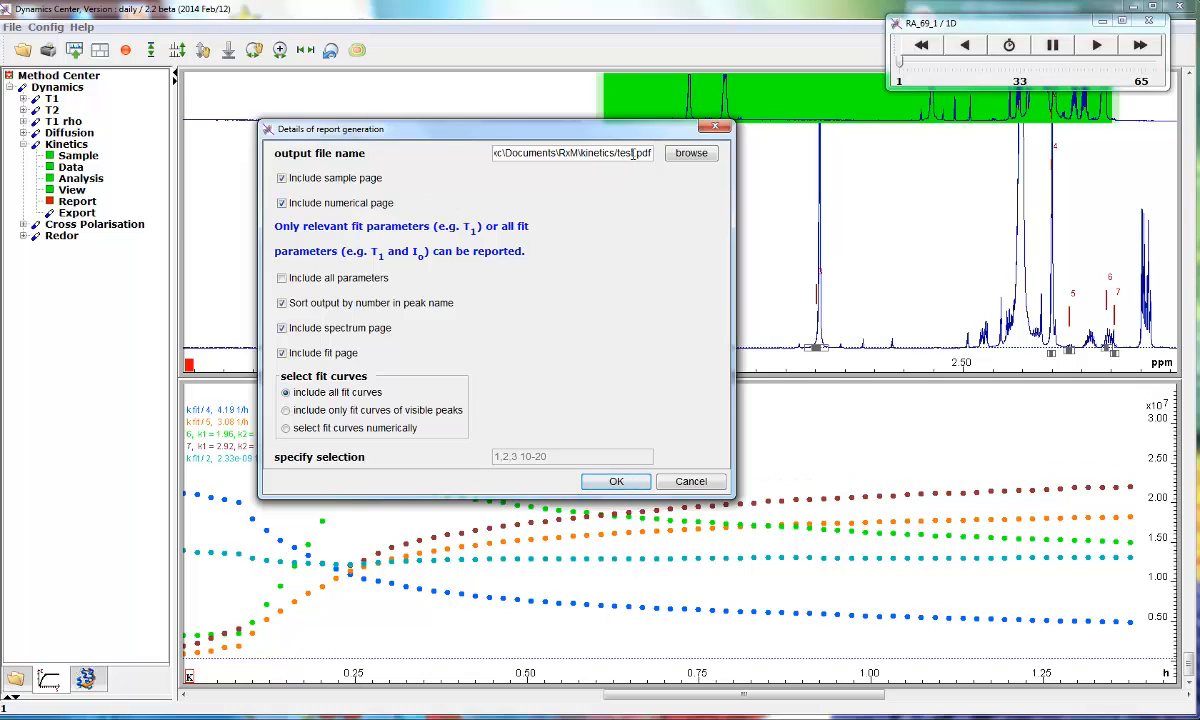
type("100")
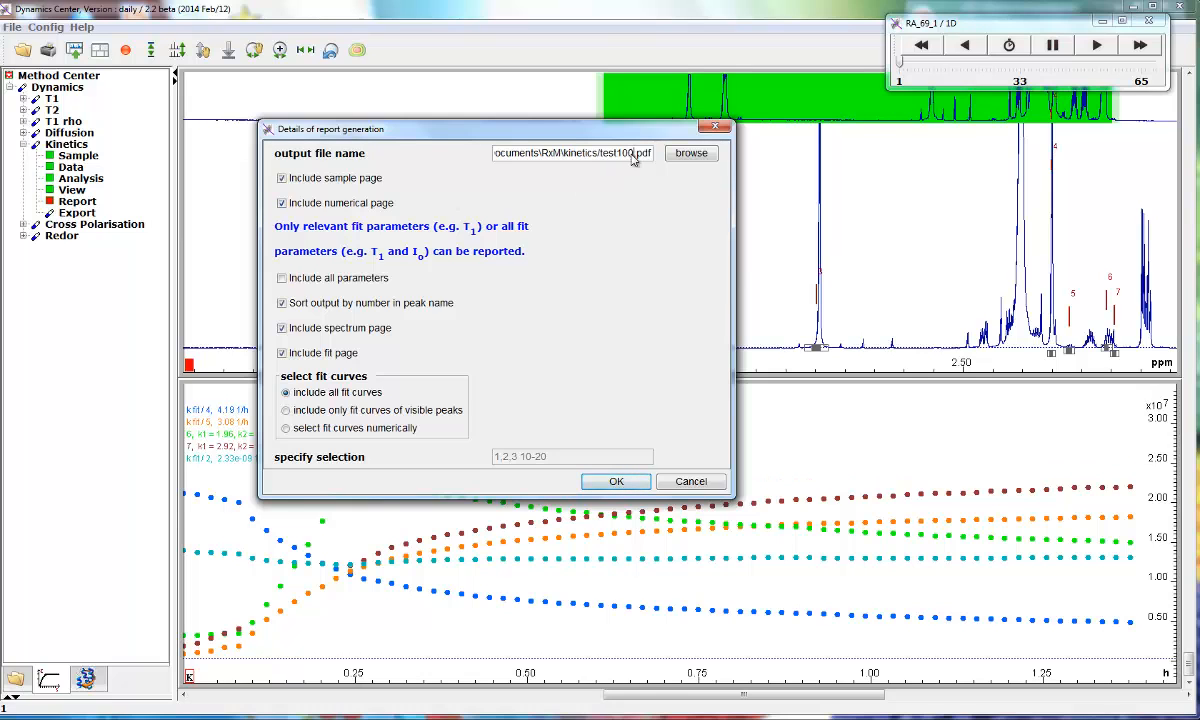
key("Return")
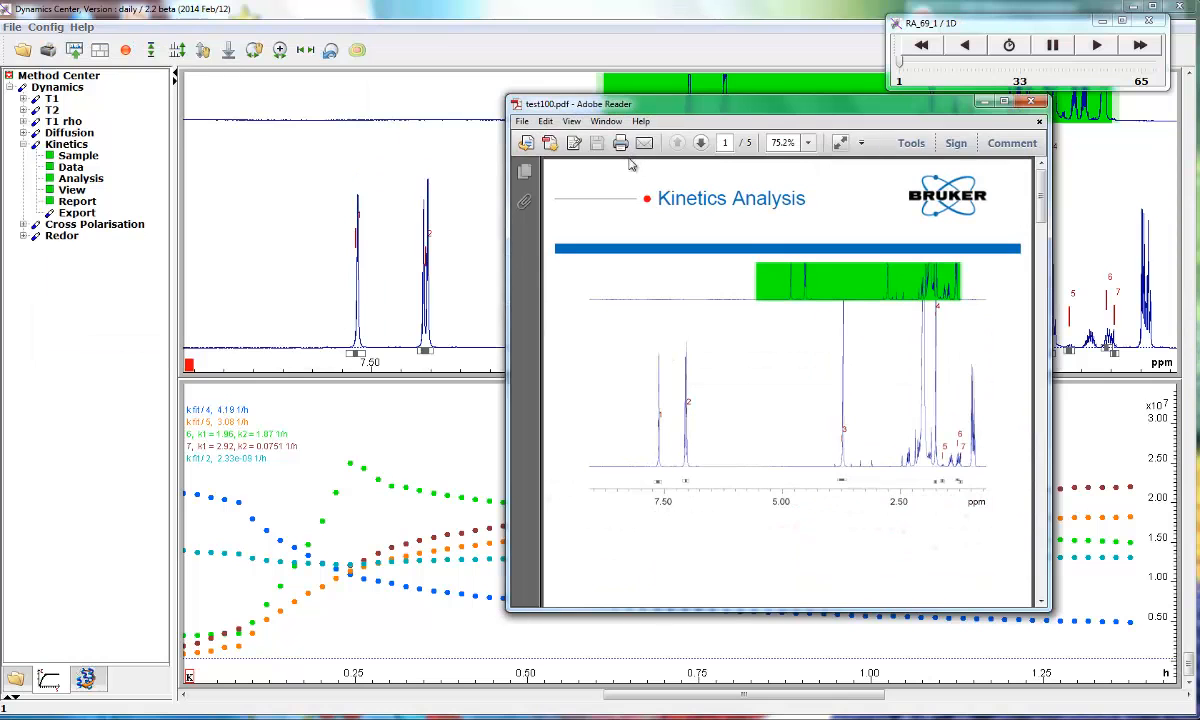
left_click_drag(1038, 200, 1031, 507)
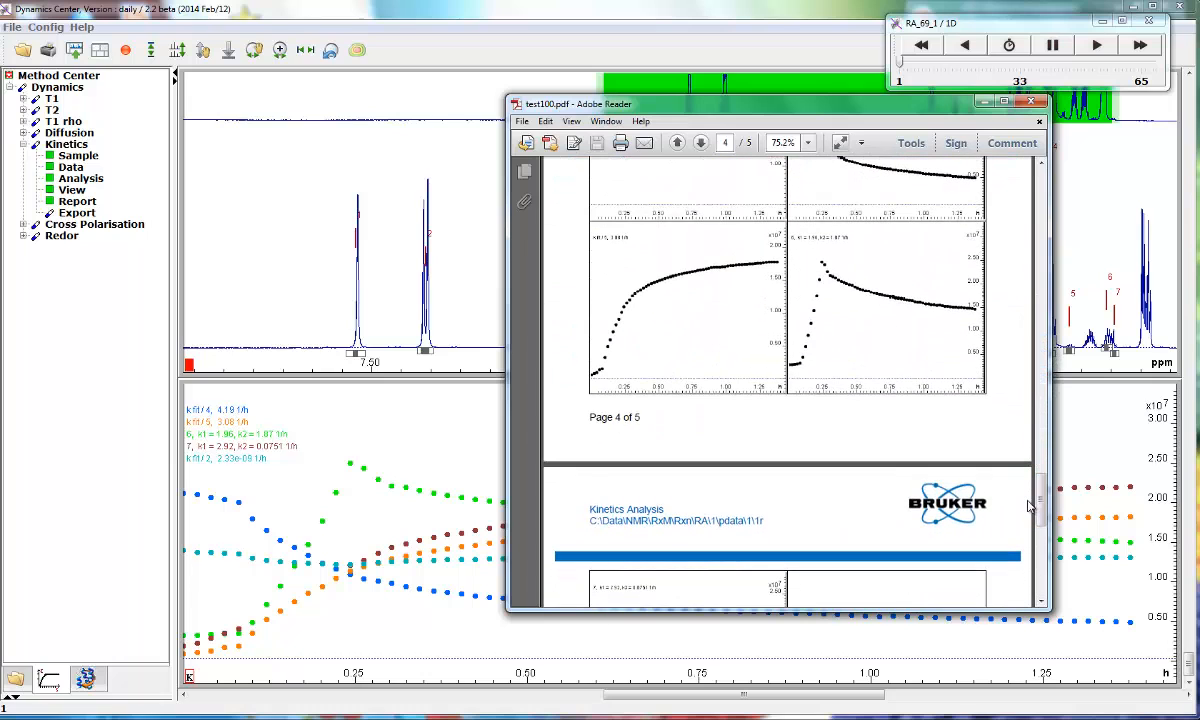